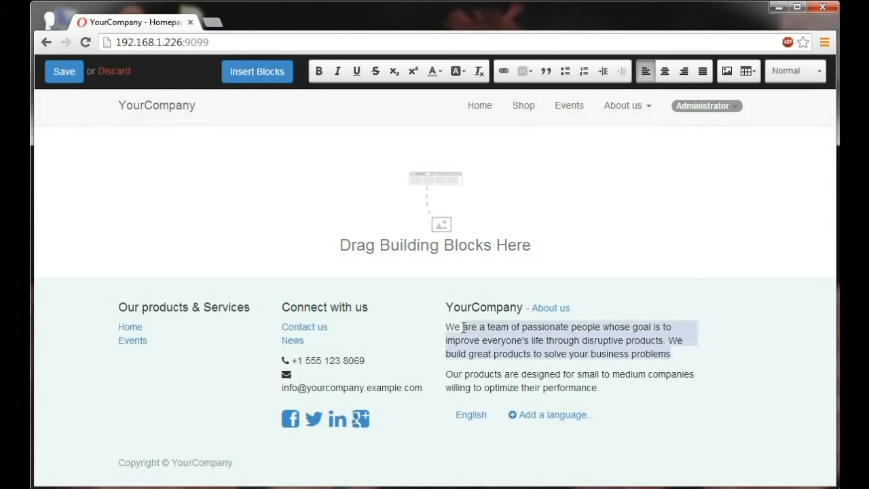
Replace the footer's selected company description paragraph with "Your Premium Apple Reseller."
key(BackSpace)
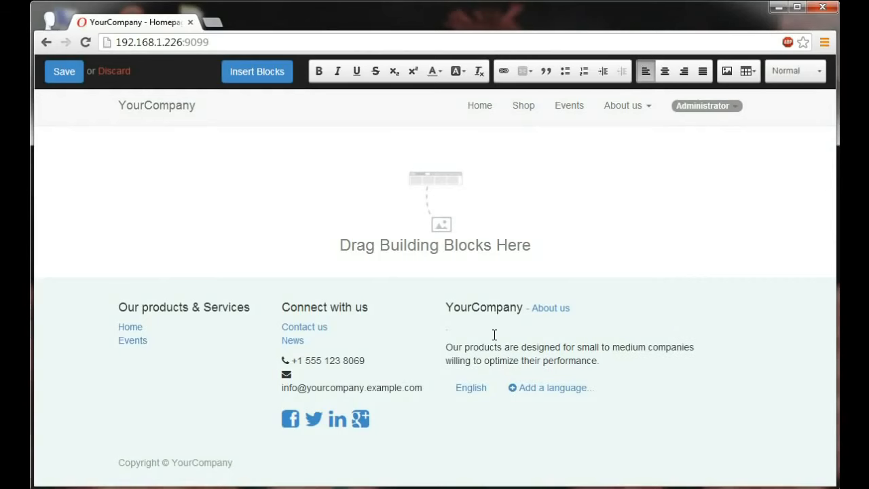
text(Your Premium Apple)
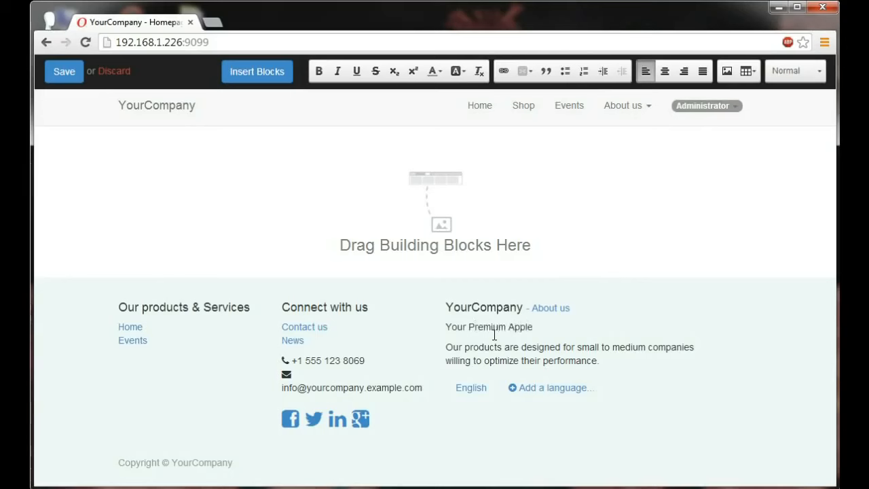
text(r.)
Change the company name in the footer heading beside the About us link to "iBoost"
double_click(503, 307)
key(BackSpace)
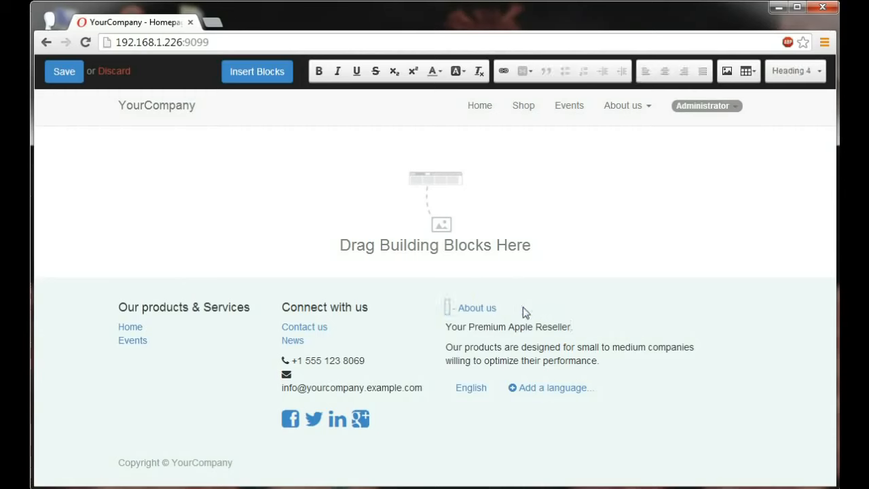
text(iBoost)
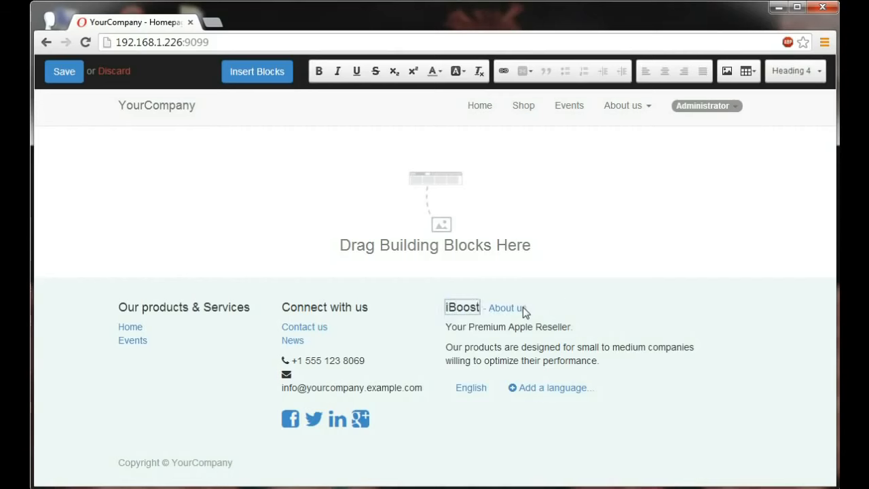
click(523, 307)
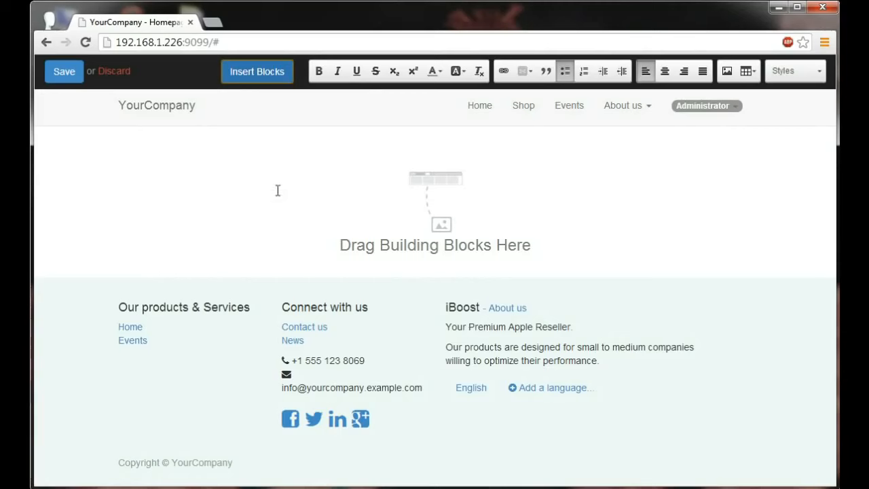
Look through the building block categories and insert a Banner block into the empty homepage area
click(233, 72)
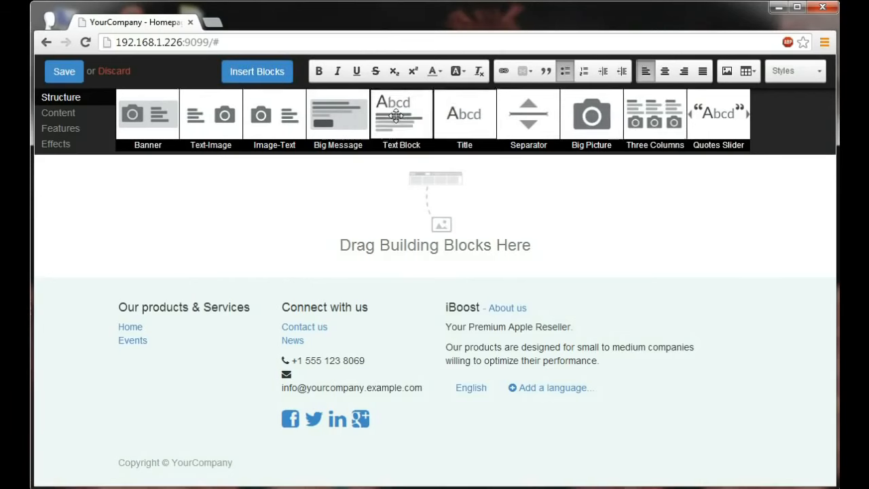
click(65, 119)
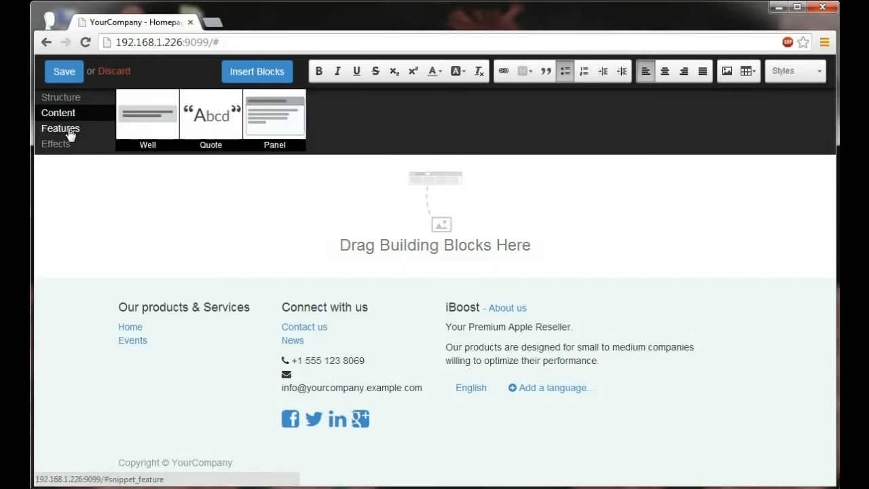
click(69, 130)
click(57, 144)
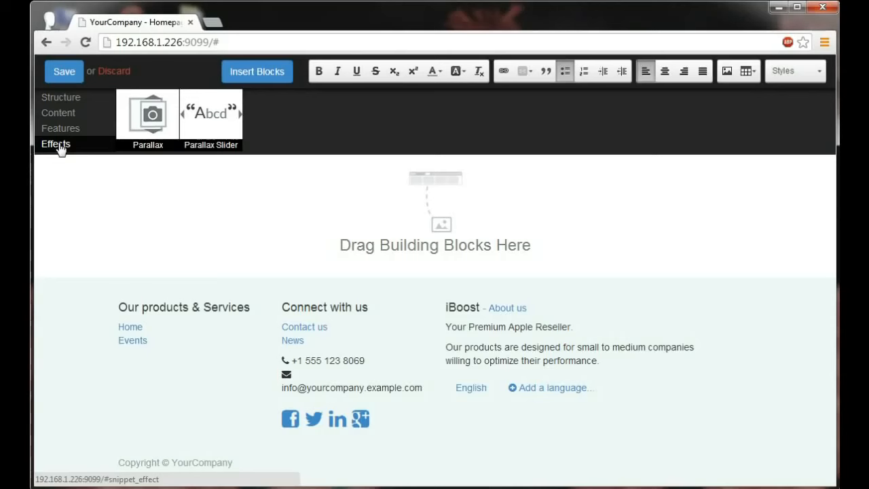
click(66, 107)
drag(132, 114, 159, 214)
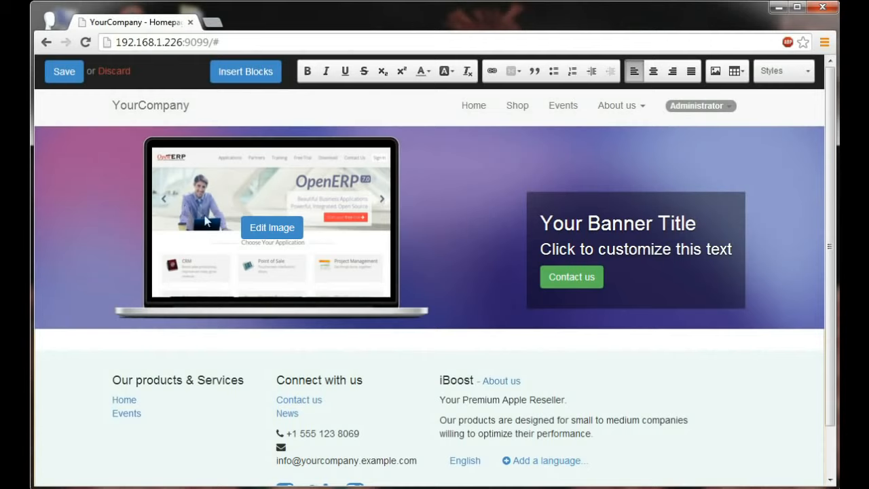
Replace the banner's laptop image with the existing picture of two tablets, keeping no styling
click(266, 227)
click(382, 216)
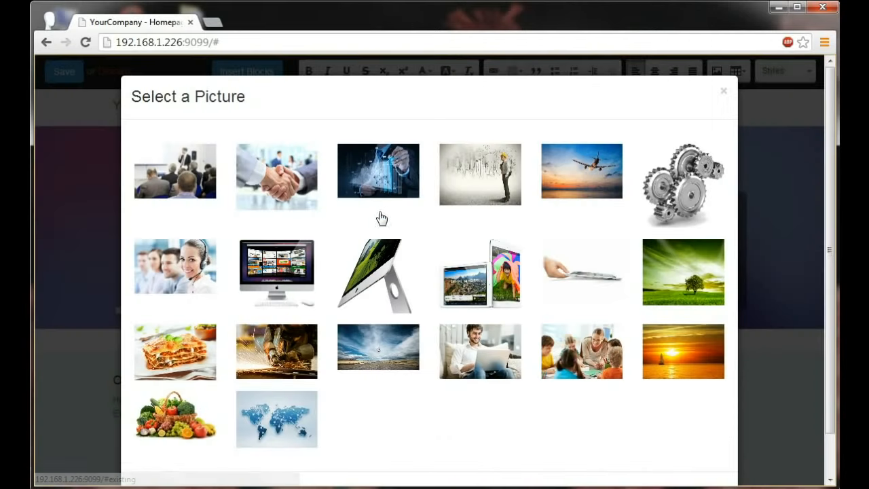
click(490, 265)
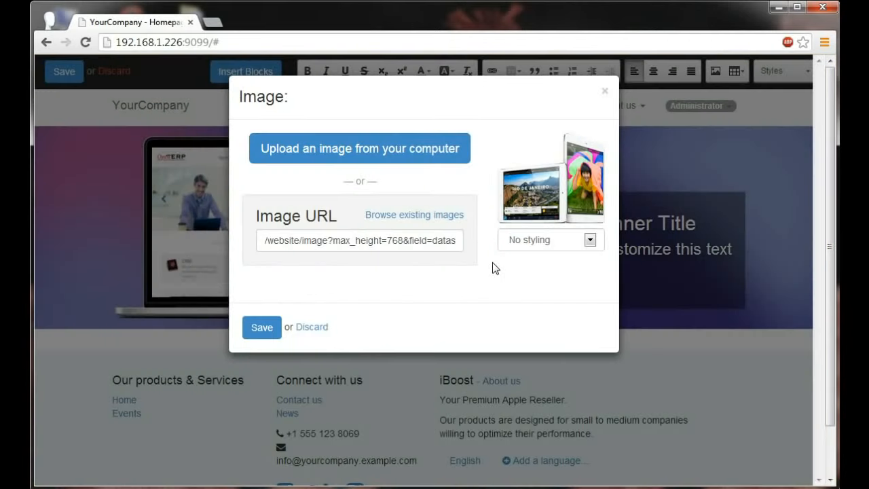
click(252, 329)
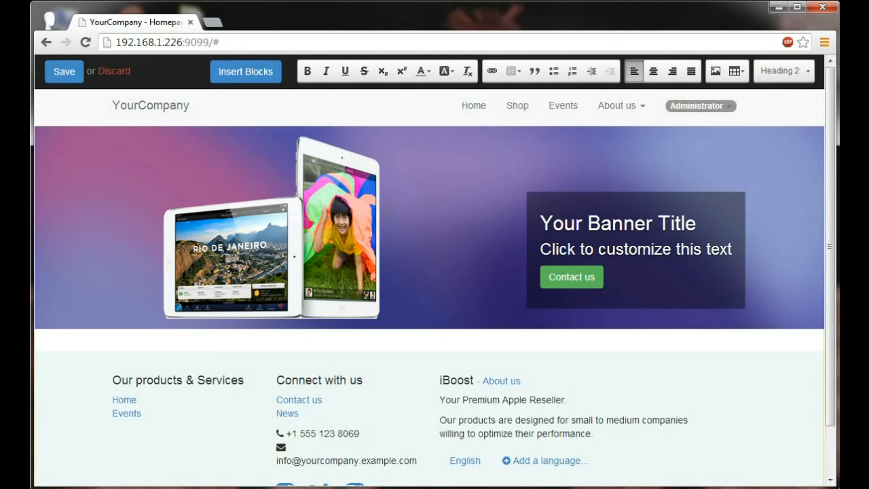
Set the banner's background to Orange Red from the Various backgrounds
click(387, 129)
mouse_move(403, 161)
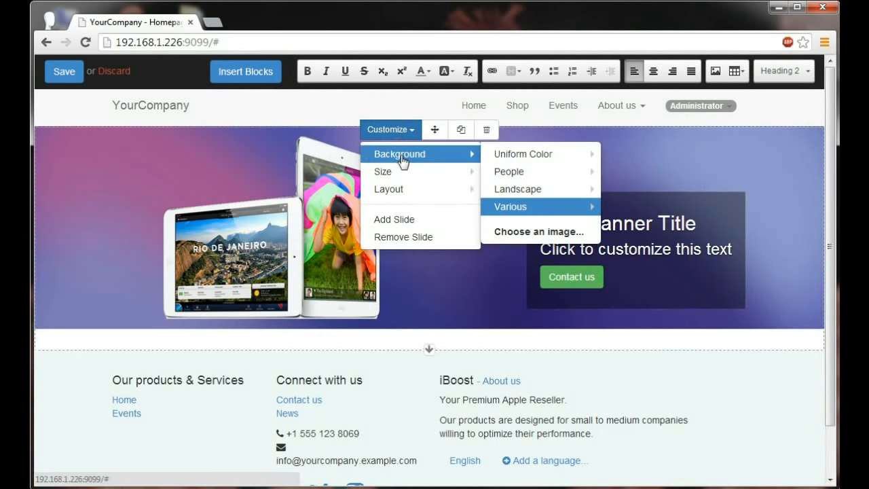
mouse_move(543, 207)
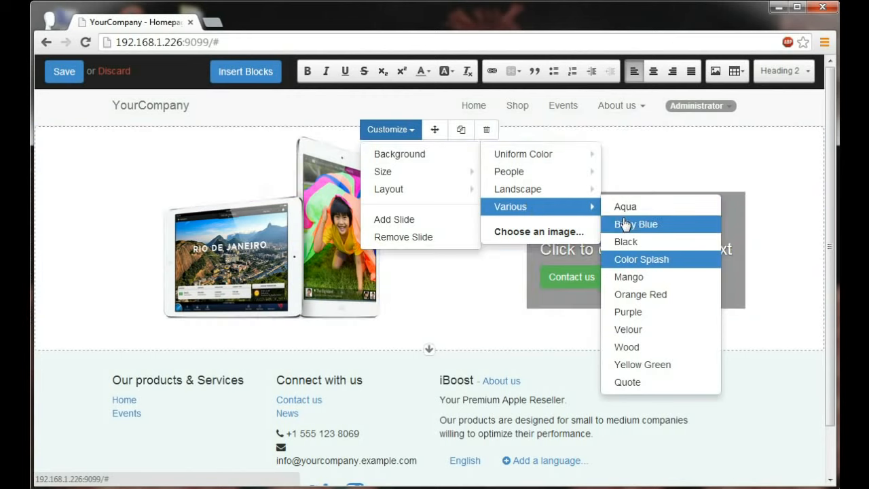
click(644, 293)
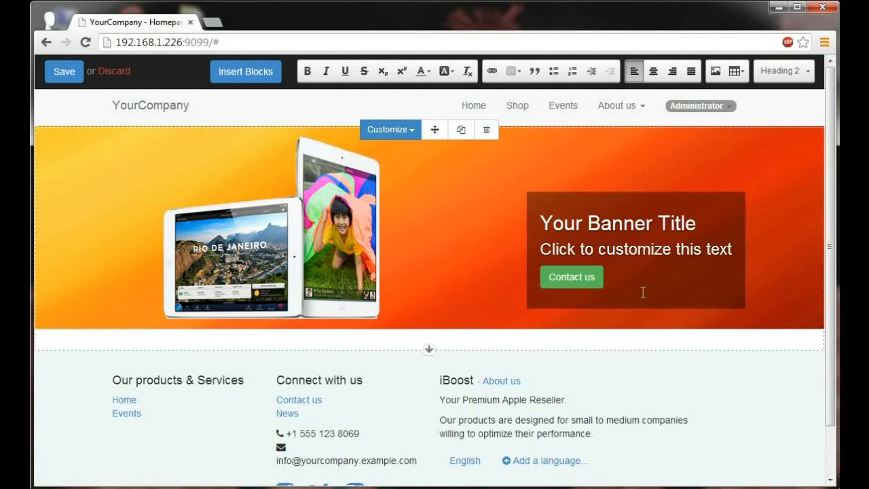
Replace the banner's subtitle text with "Buy an iPad Get 1 Free"
triple_click(618, 258)
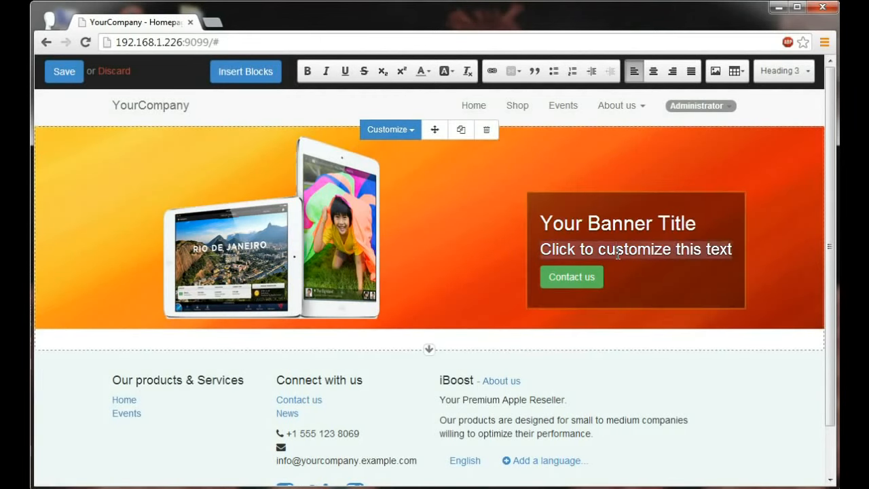
key(BackSpace)
text(Buy an iPad Get 1 Free)
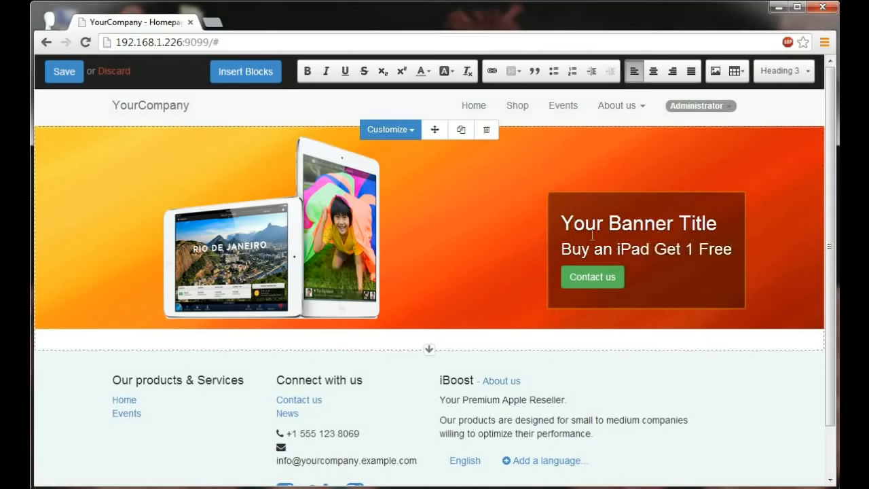
Change the banner title to "Black Friday Everyday!", removing all of the placeholder words
double_click(594, 231)
key(BackSpace)
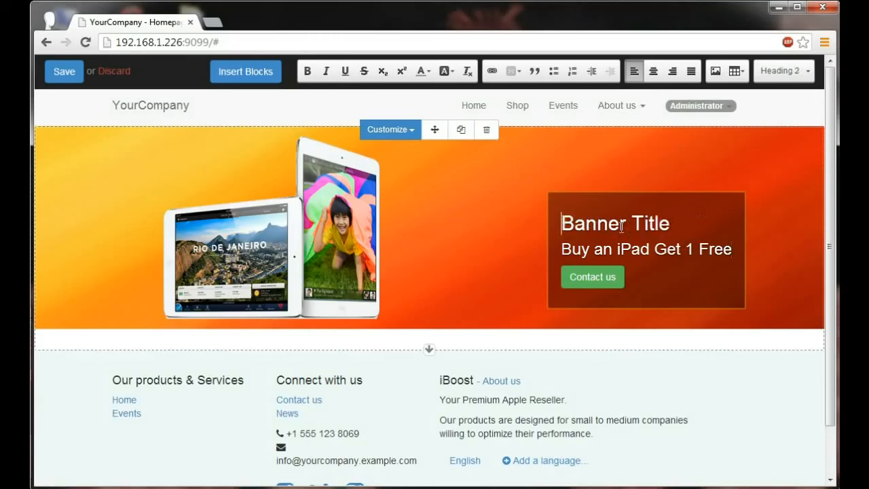
text(Black Friday )
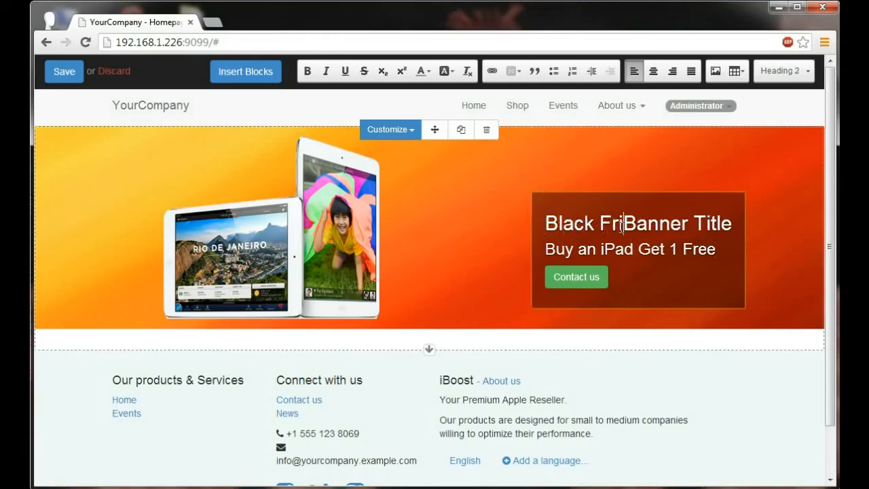
text(Everyday)
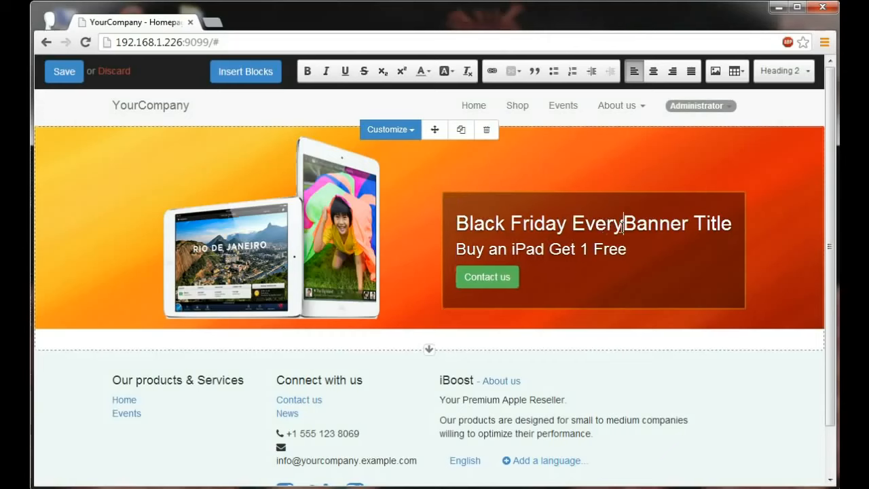
text(!)
key(Delete)
key(Delete)
key(Delete)
key(Delete)
key(Delete)
key(Delete)
key(Delete)
key(Delete)
key(Delete)
key(Delete)
key(Delete)
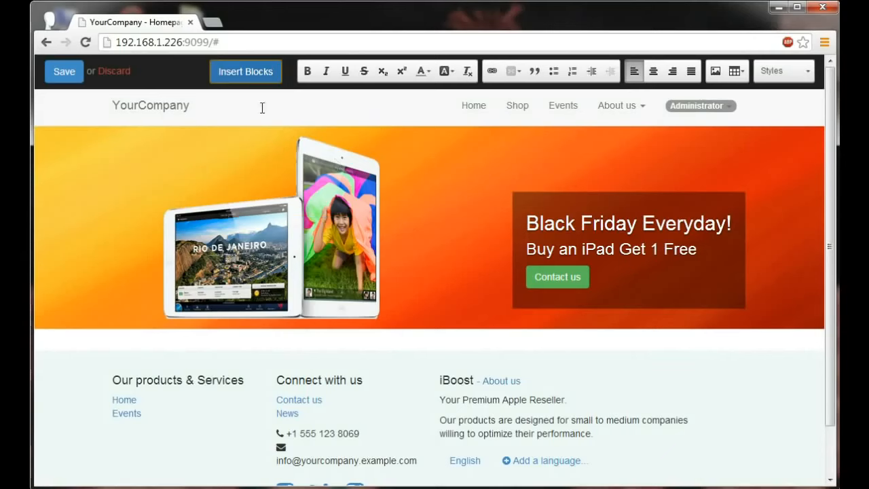
Insert an Image-Text block below the banner and replace its image with the existing picture of a hand holding a tablet
click(241, 78)
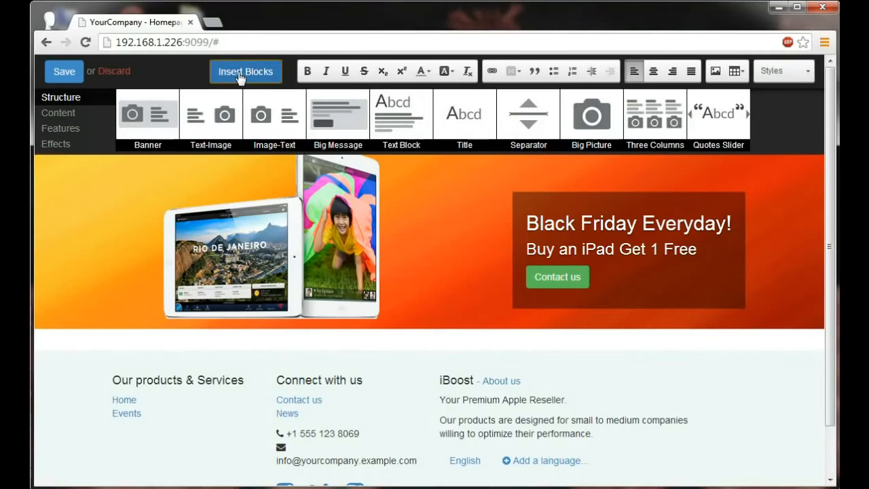
drag(265, 114, 301, 368)
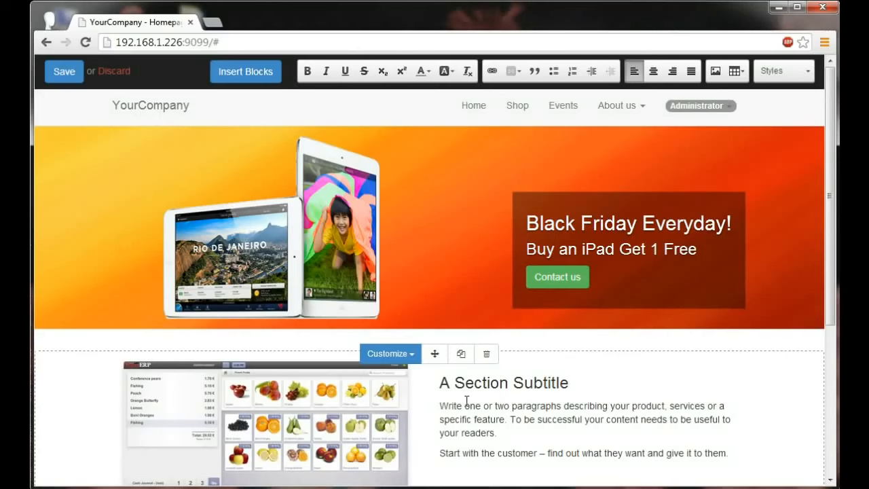
click(279, 443)
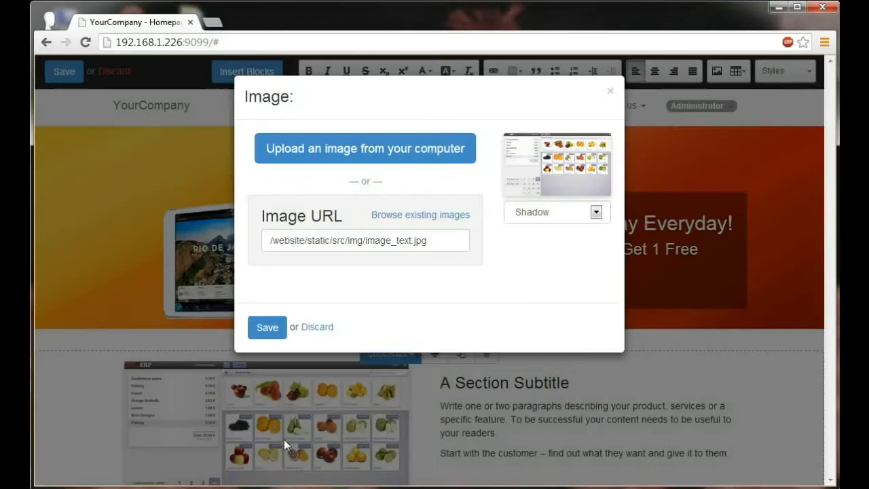
click(411, 215)
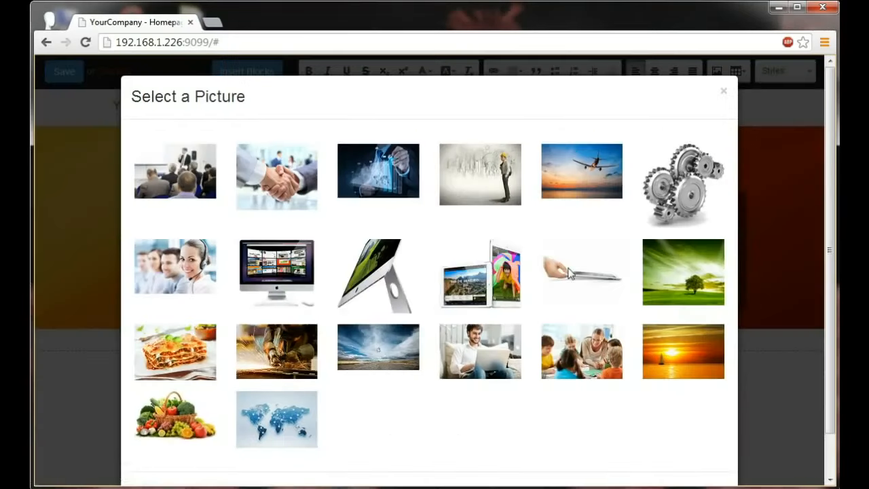
click(570, 273)
click(262, 326)
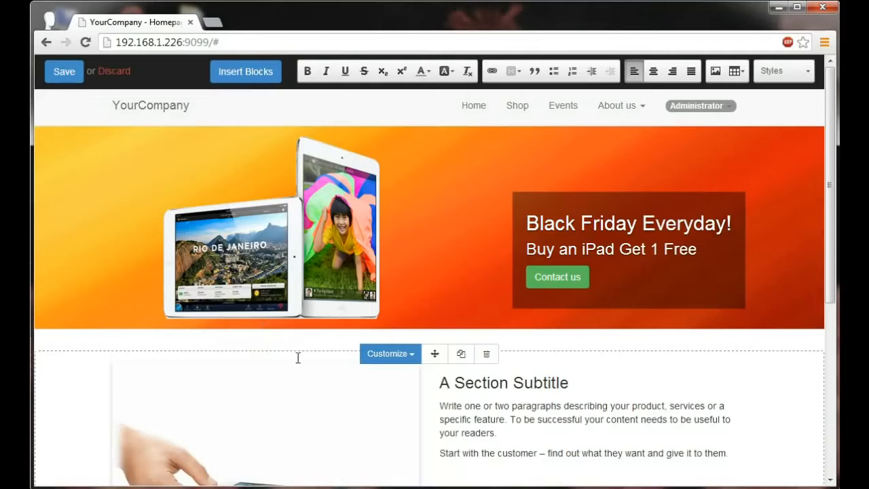
Delete both placeholder paragraphs under the section subtitle in the Image-Text block
scroll(306, 360, down, 1)
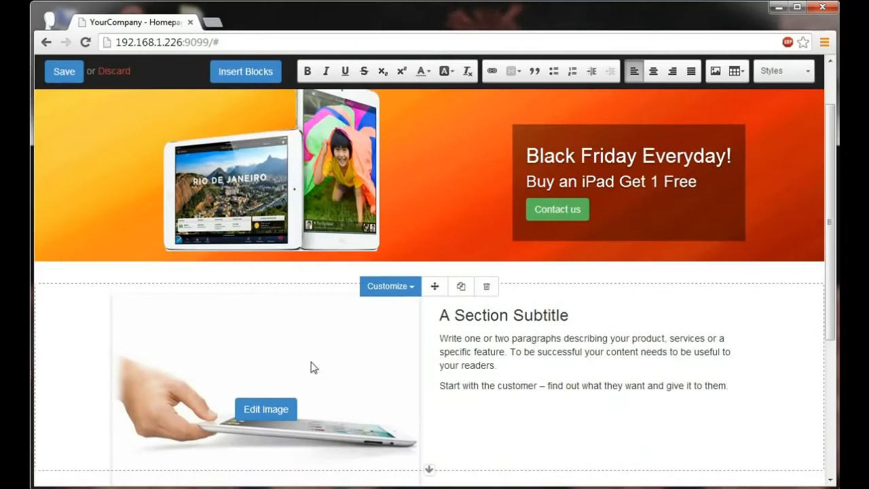
click(514, 386)
drag(729, 387, 442, 331)
key(BackSpace)
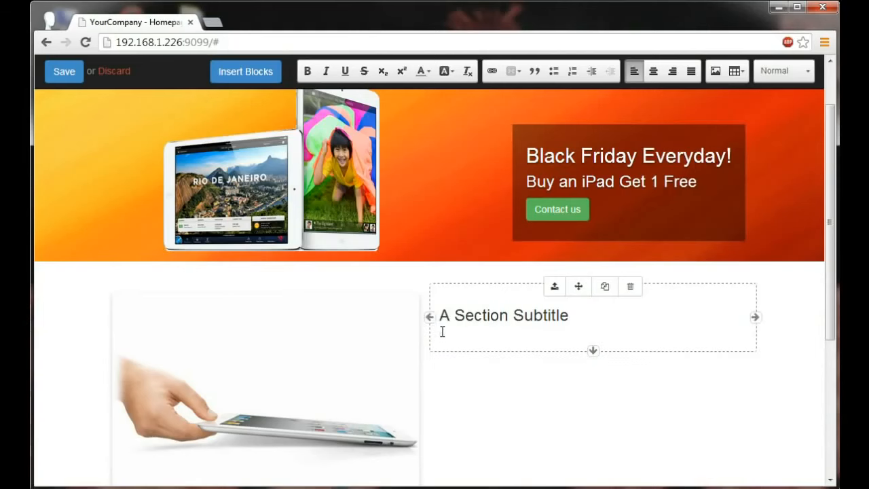
Replace the section subtitle with "Want to get thin after Thanksgiving?"
drag(577, 316, 448, 319)
text(Want to get thin )
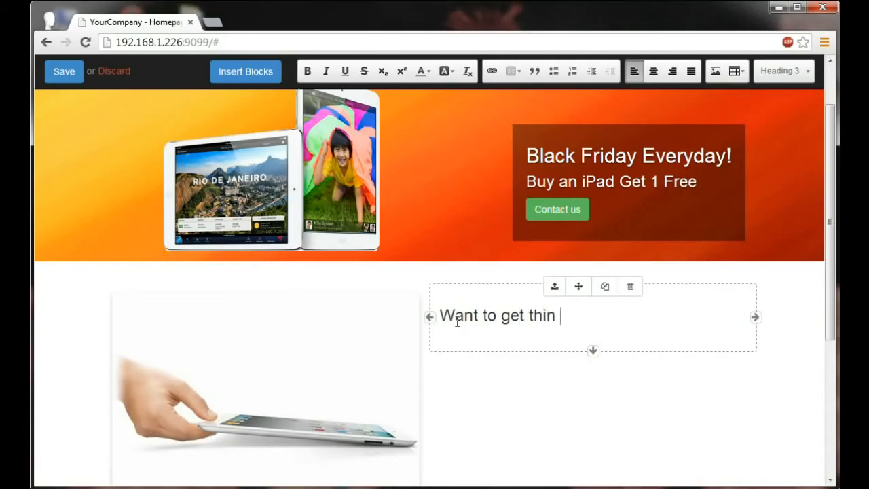
text(after Thanksgiving?)
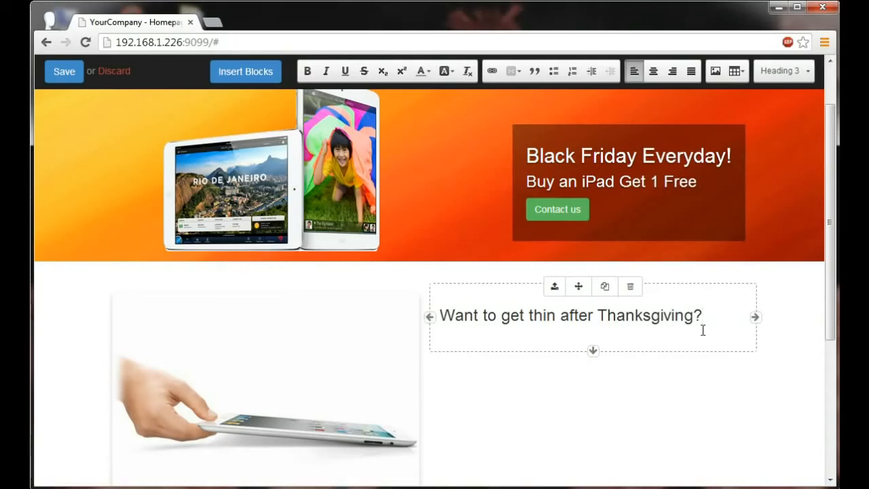
Move the tablet image column to the right of the section heading and shrink it to about two-thirds of its width
click(287, 350)
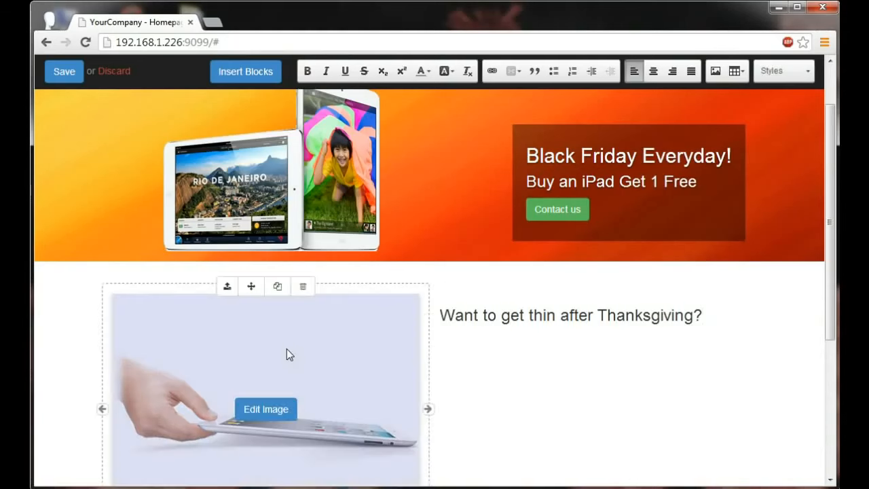
drag(249, 290, 443, 301)
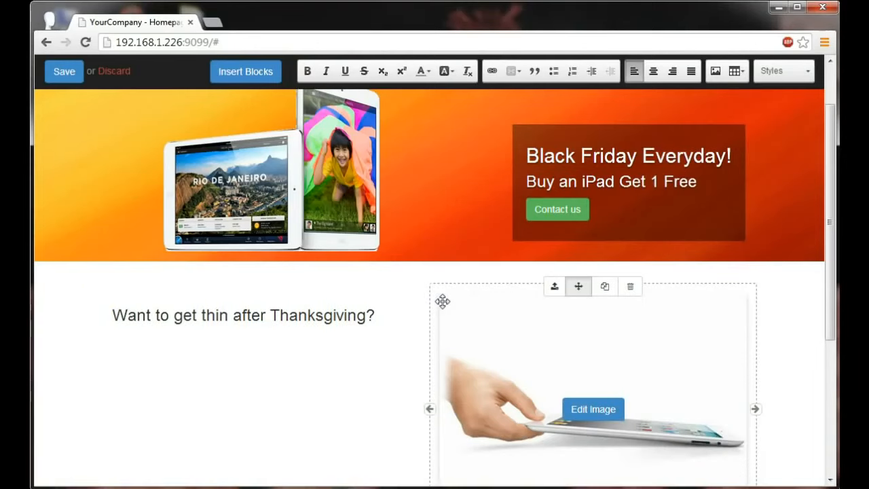
scroll(598, 336, down, 2)
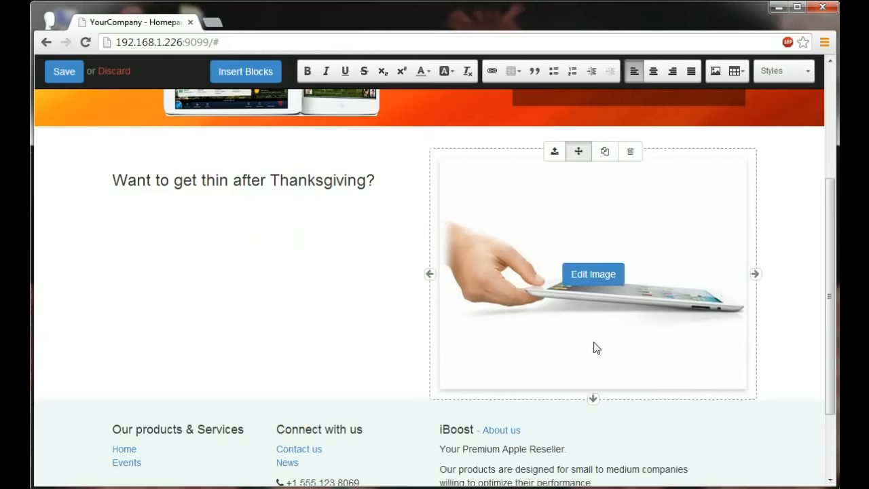
drag(594, 398, 597, 320)
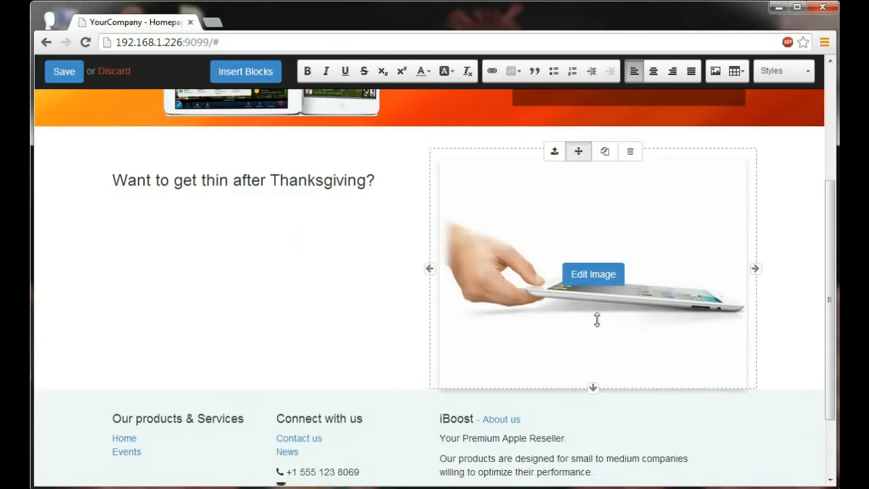
drag(757, 268, 617, 267)
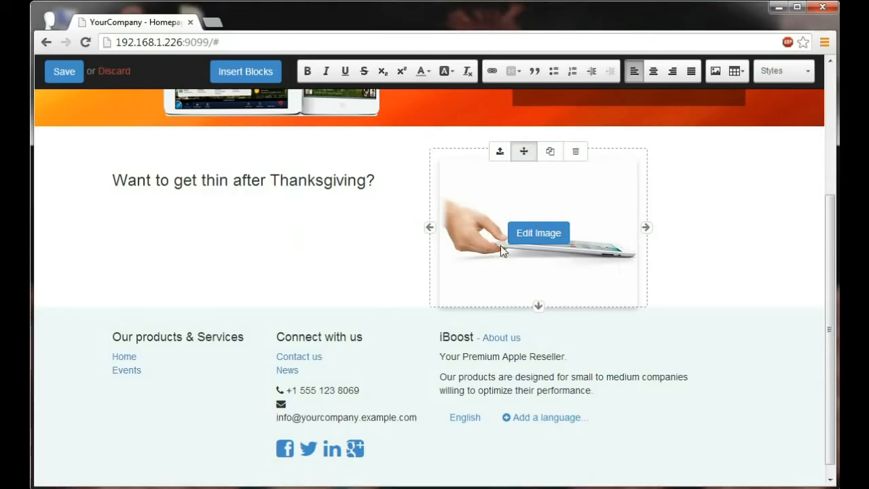
Narrow the heading column to match the tablet image column and place a duplicate of it to the right of the image
click(290, 180)
drag(428, 182, 299, 184)
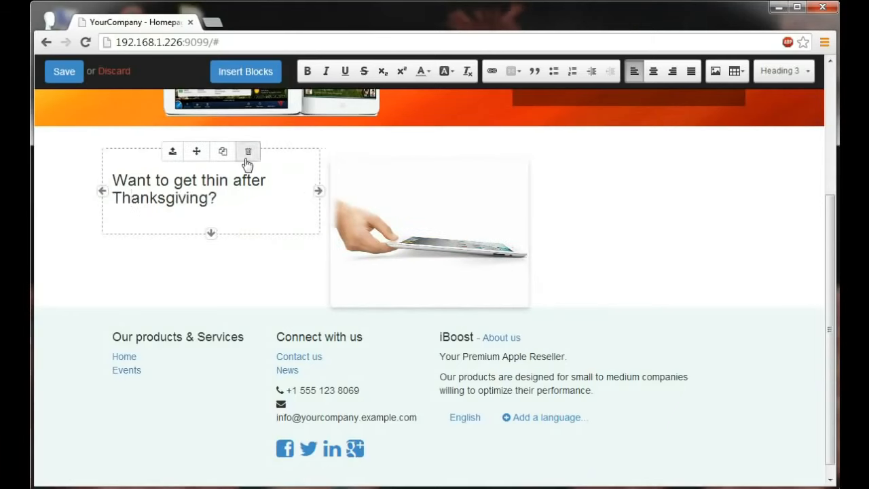
click(224, 152)
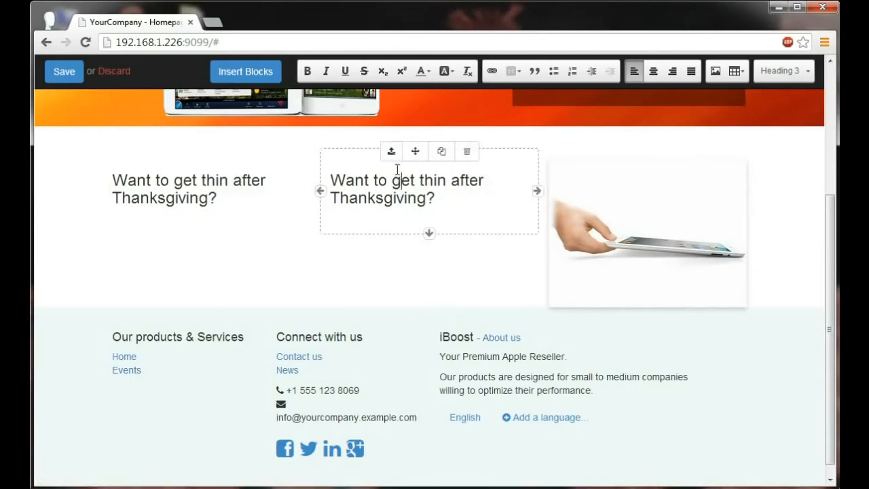
drag(411, 149, 538, 184)
Replace the duplicated heading with "Get ultra thin with iPads!" and add a little space below the section
drag(650, 197, 553, 180)
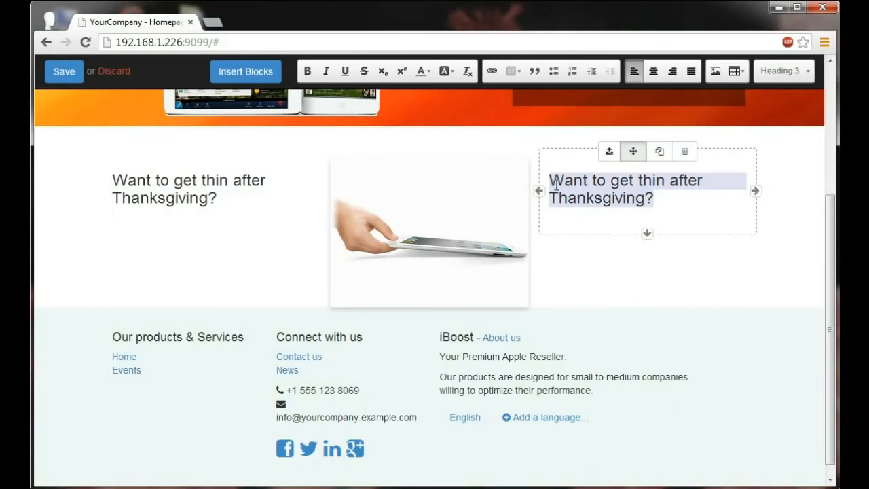
key(BackSpace)
scroll(620, 242, up, 1)
text(Get)
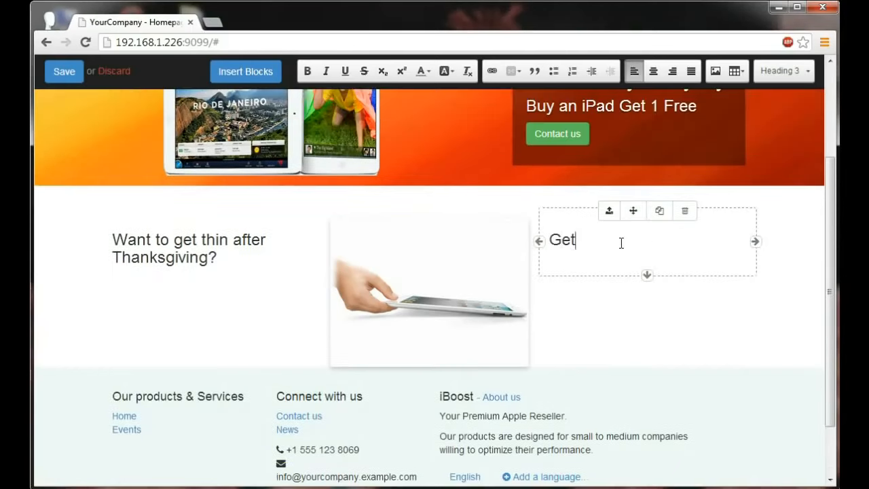
text( ultra thin with iPads!)
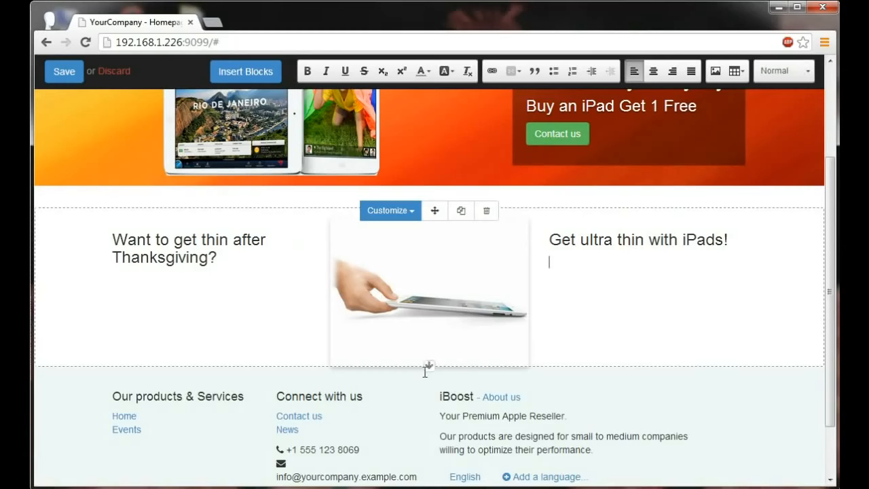
drag(429, 367, 429, 377)
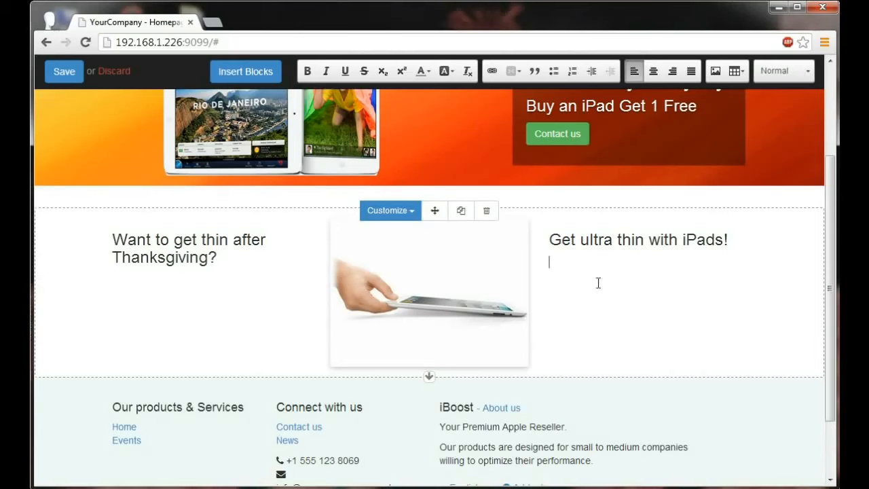
Insert a Parallax effect block between the tablet image section and the footer
click(251, 76)
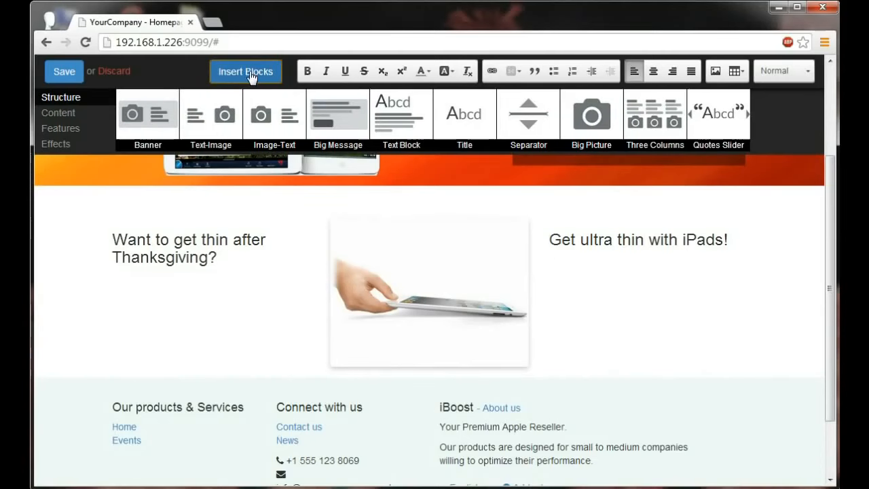
click(62, 144)
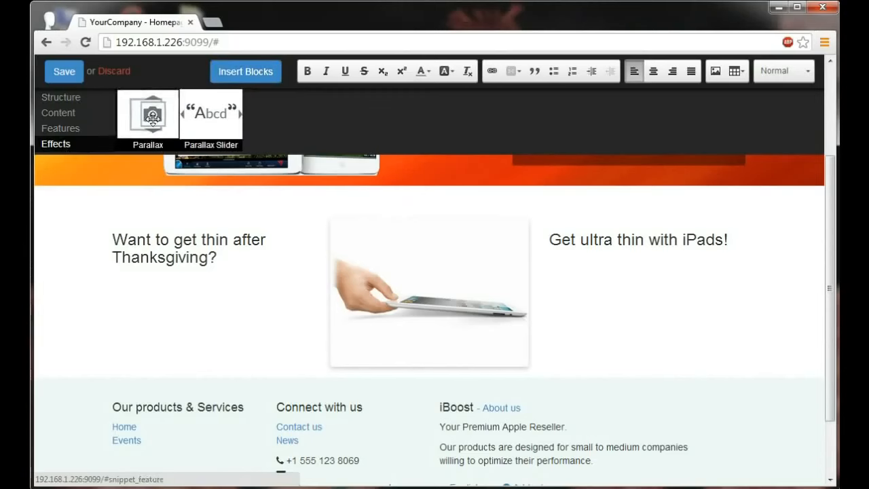
drag(150, 116, 195, 405)
scroll(202, 406, down, 2)
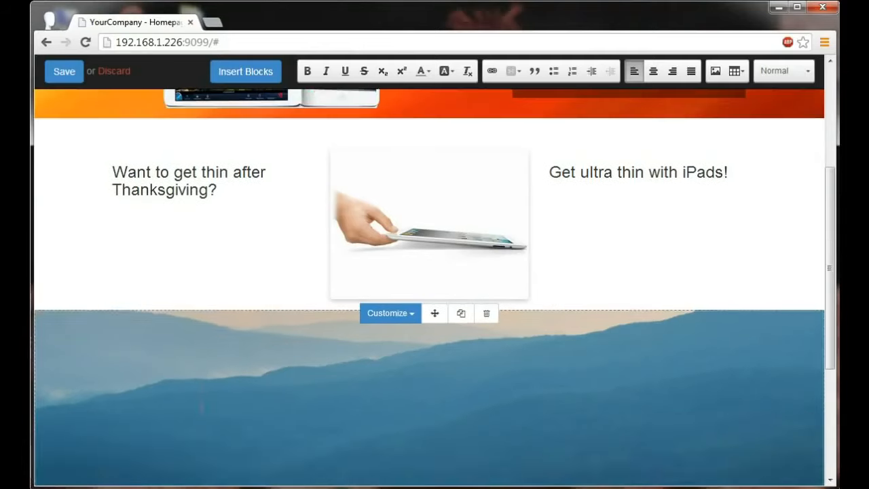
scroll(202, 405, down, 1)
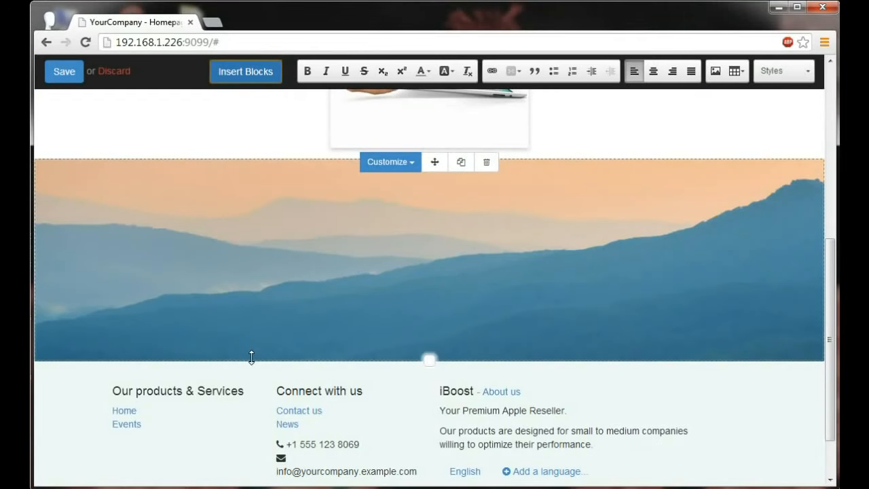
scroll(282, 341, up, 1)
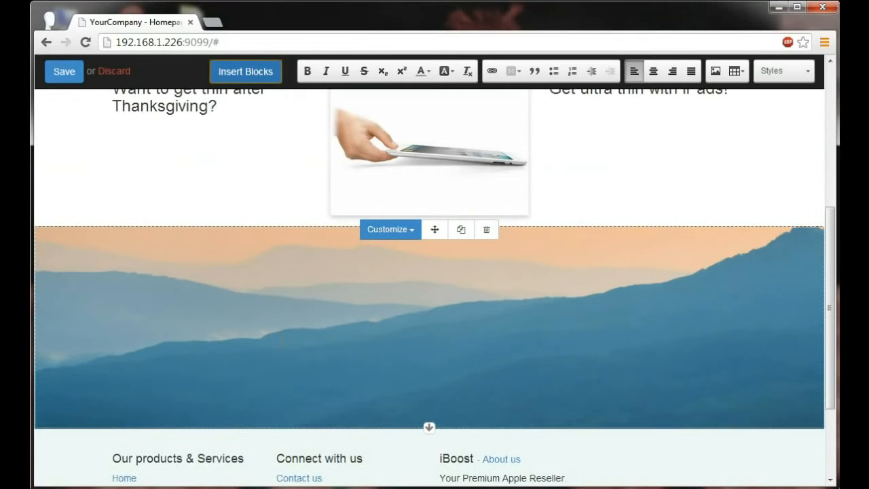
Change the parallax block's background to the existing picture of a road under a cloudy sky with the Apple logo
click(388, 233)
mouse_move(480, 272)
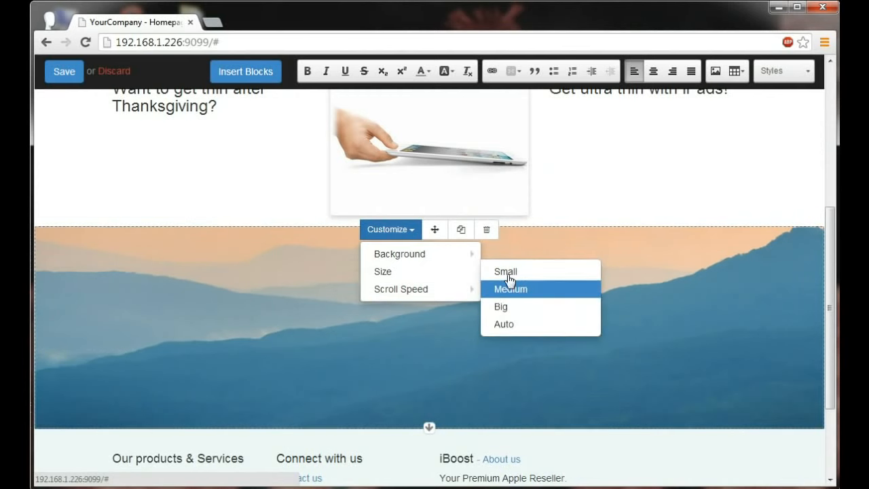
mouse_move(407, 253)
click(530, 334)
click(433, 218)
click(394, 344)
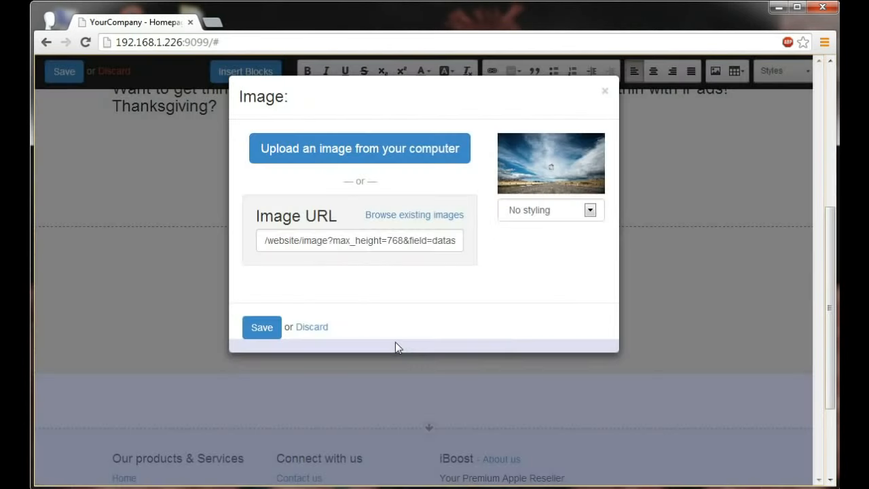
click(262, 328)
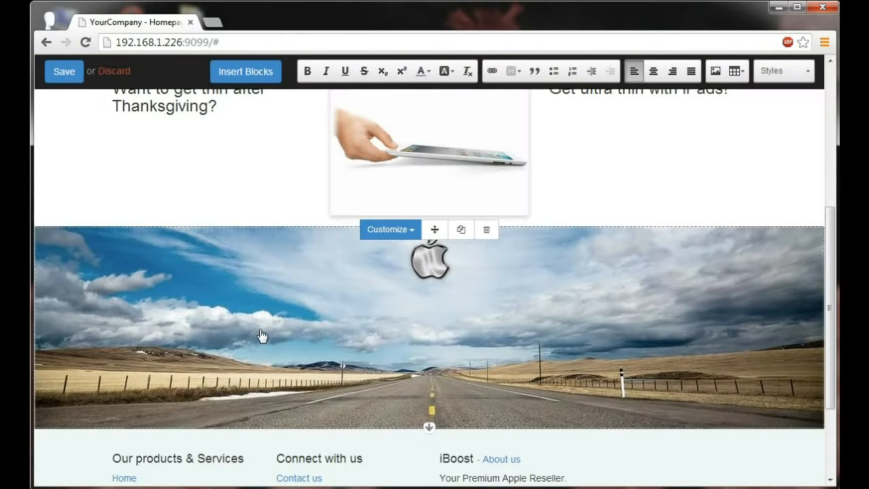
Set the parallax block's scroll speed to Slow and save the homepage
click(396, 236)
mouse_move(410, 294)
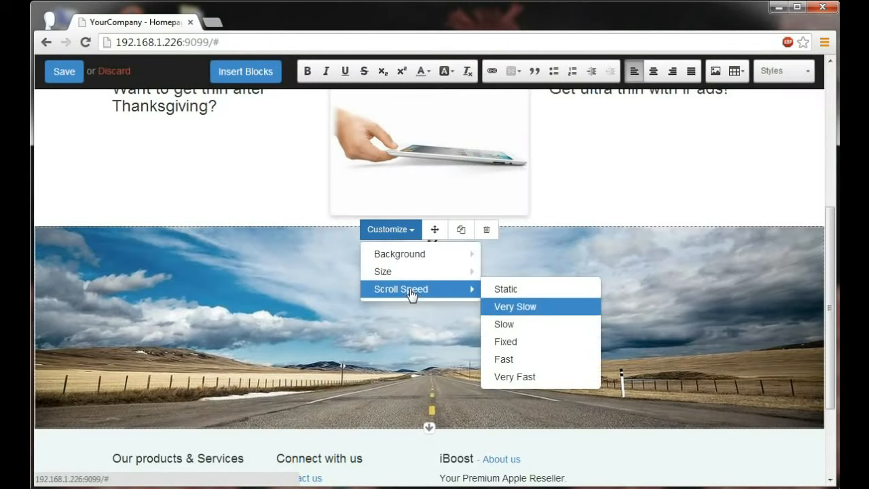
click(520, 326)
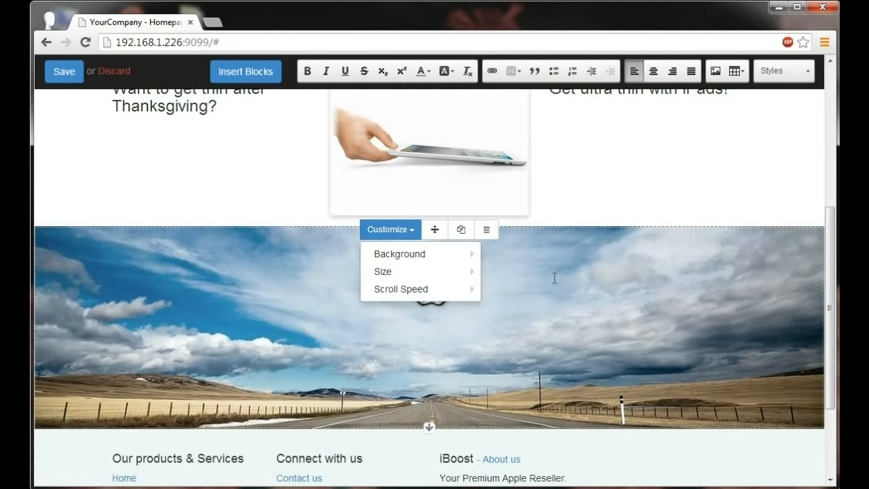
scroll(592, 193, down, 2)
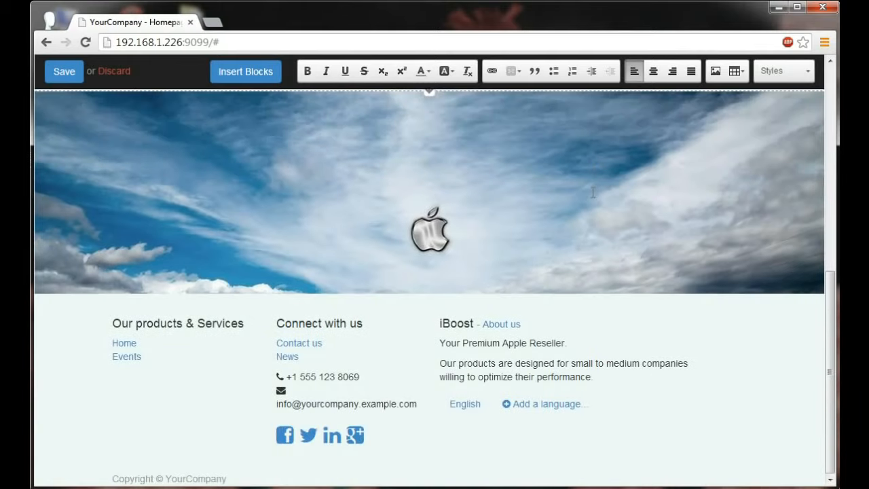
scroll(593, 193, up, 3)
scroll(593, 193, down, 2)
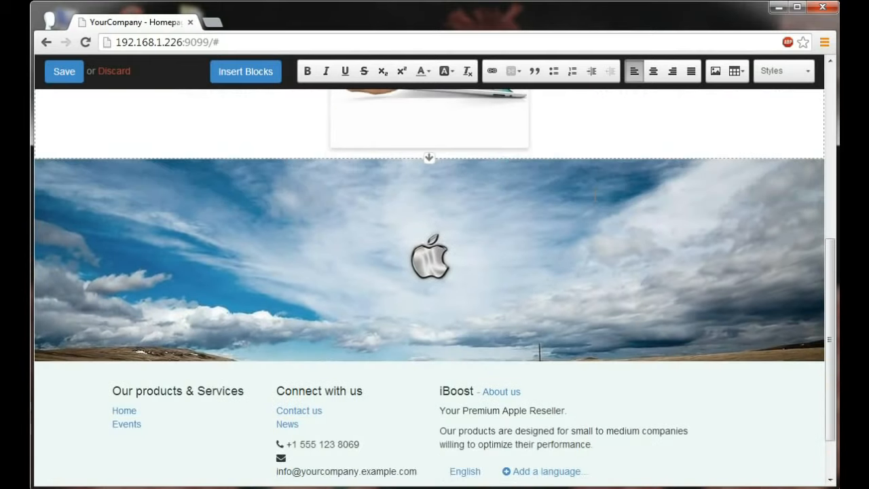
scroll(596, 197, up, 1)
scroll(594, 208, up, 1)
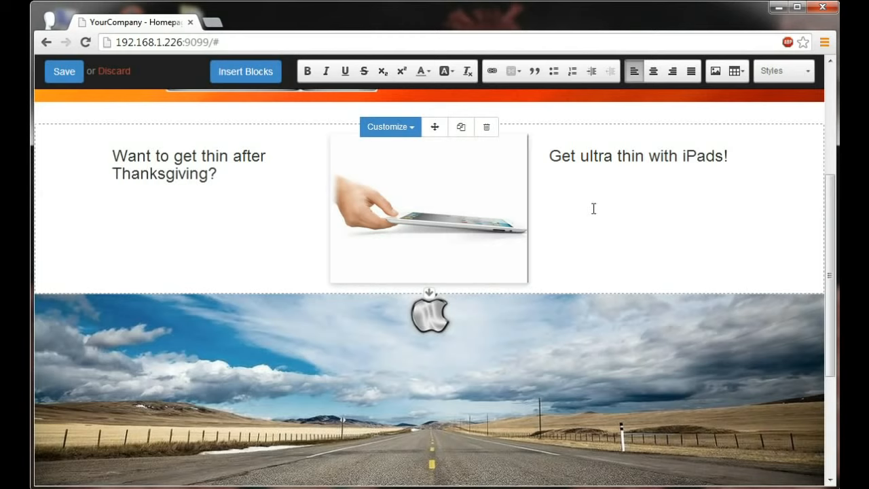
scroll(594, 208, up, 3)
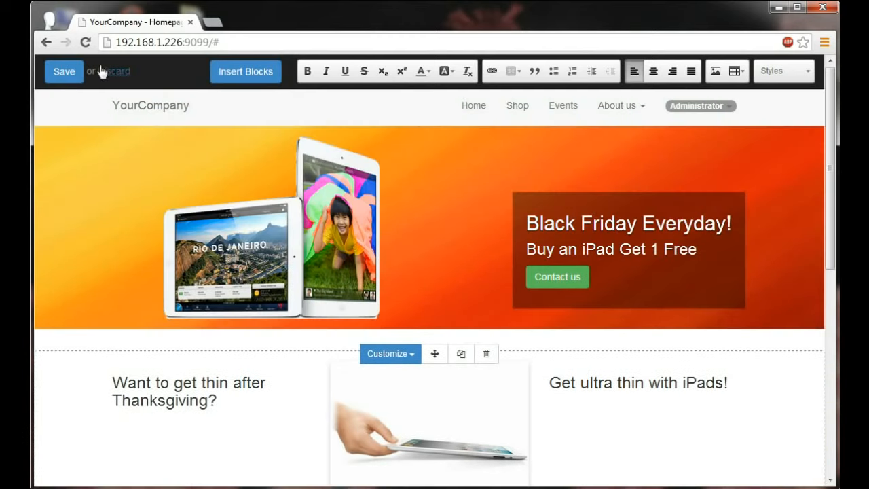
click(66, 74)
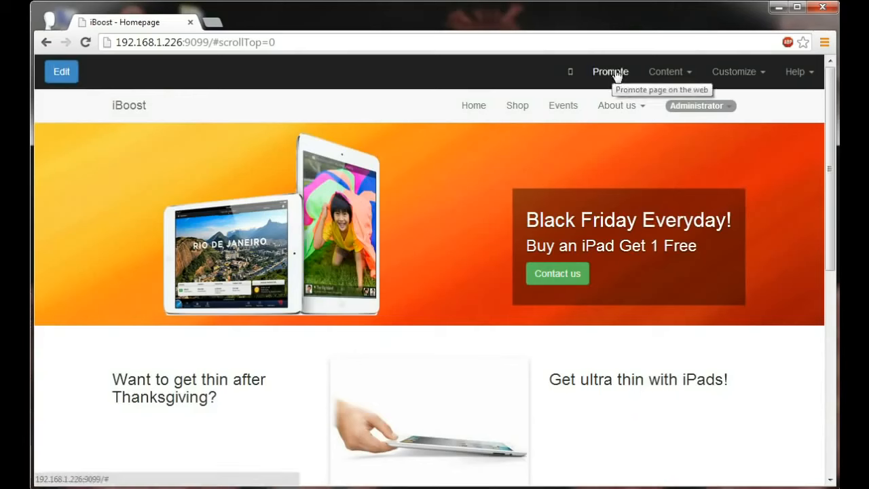
Reorganize the site menu with News as a top-level entry before About us and Contact us between Shop and Events, and save it
click(677, 79)
click(663, 106)
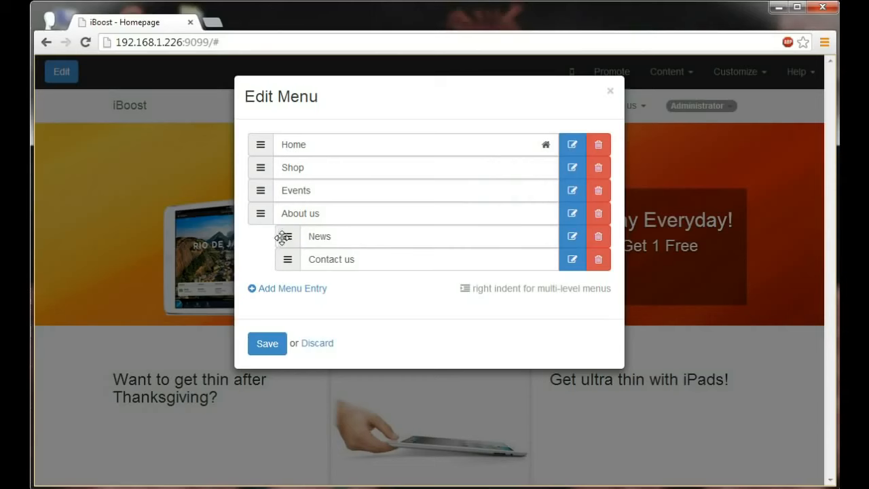
drag(283, 237, 249, 213)
drag(287, 259, 252, 189)
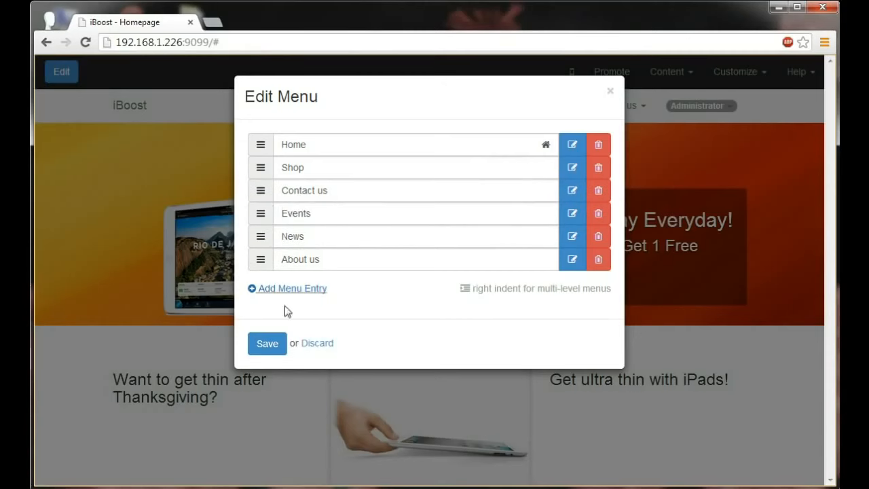
click(269, 345)
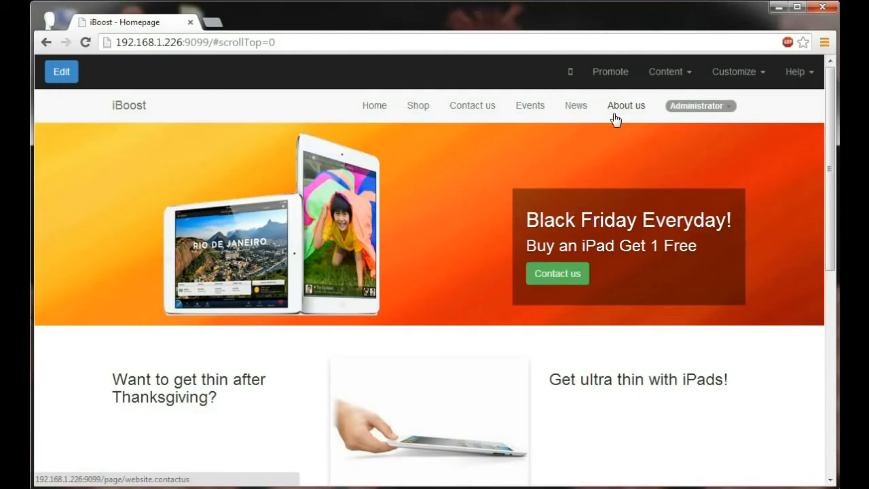
Create a new product named "iMac"
click(669, 73)
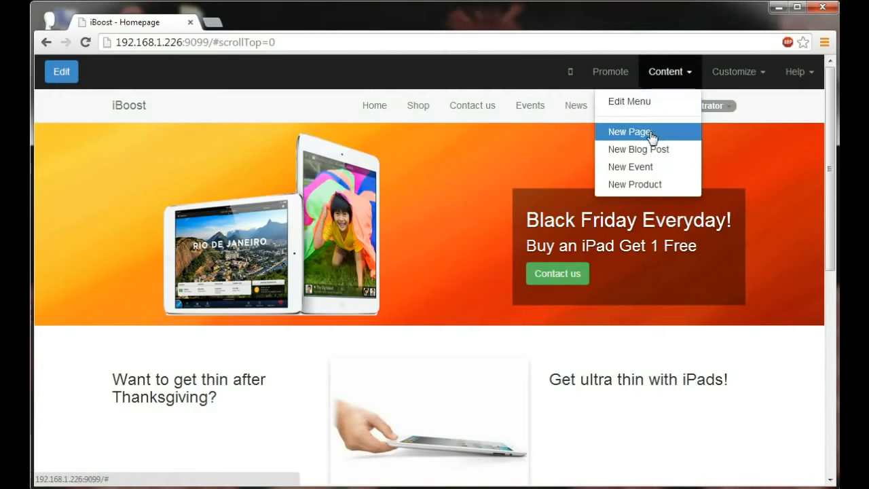
click(648, 184)
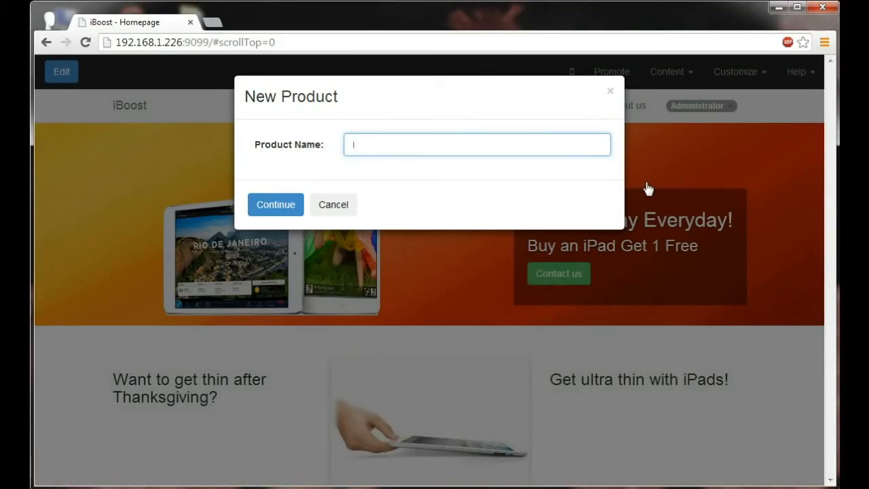
text(iMac)
click(282, 206)
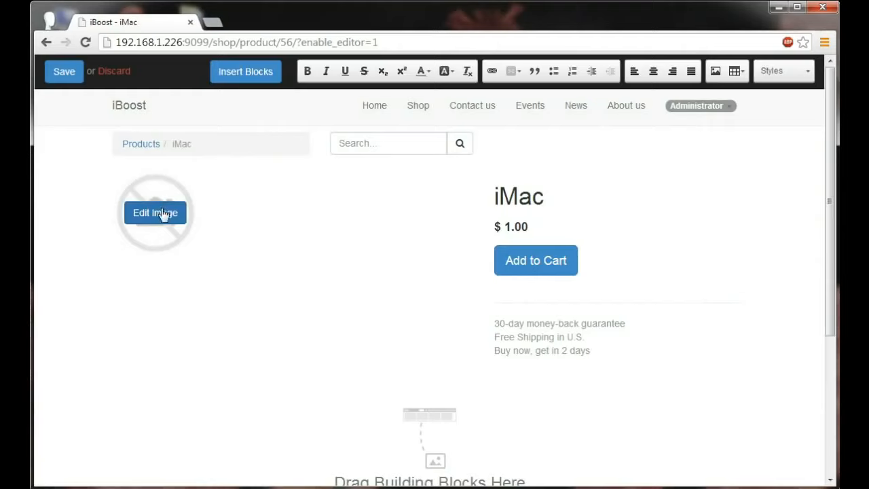
Replace the product's placeholder image with the existing picture of an iMac with keyboard and mouse
click(163, 215)
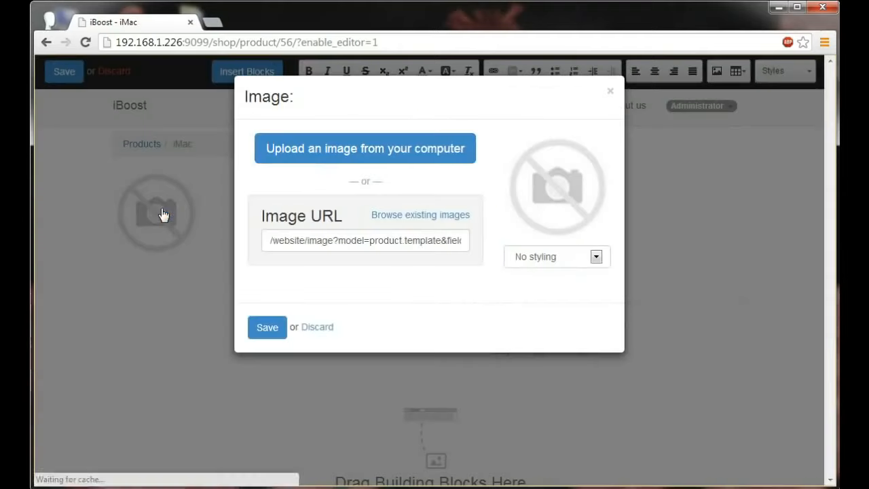
click(420, 215)
double_click(278, 271)
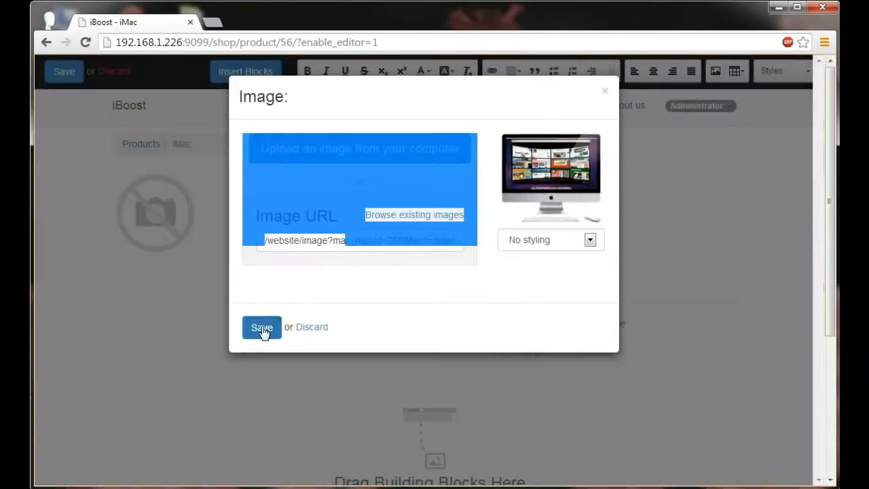
click(262, 328)
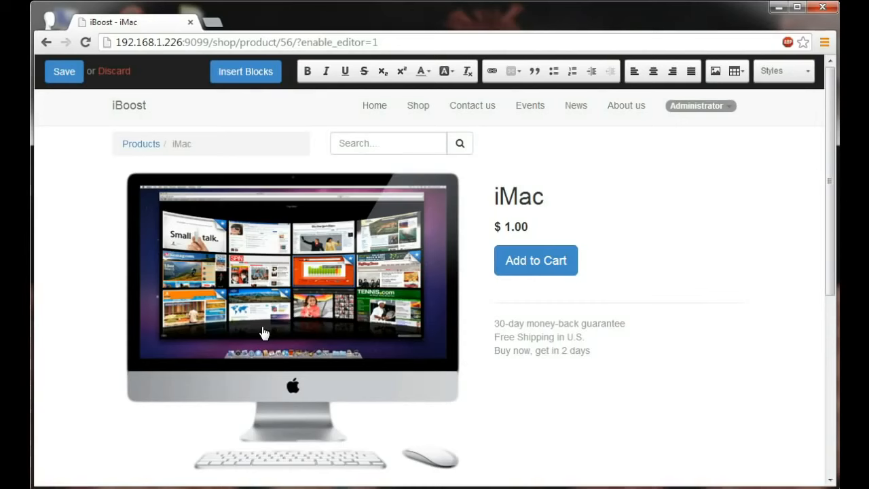
Rename the product as "27-inch iMac" and set its price to $1799.00
click(510, 201)
text(27)
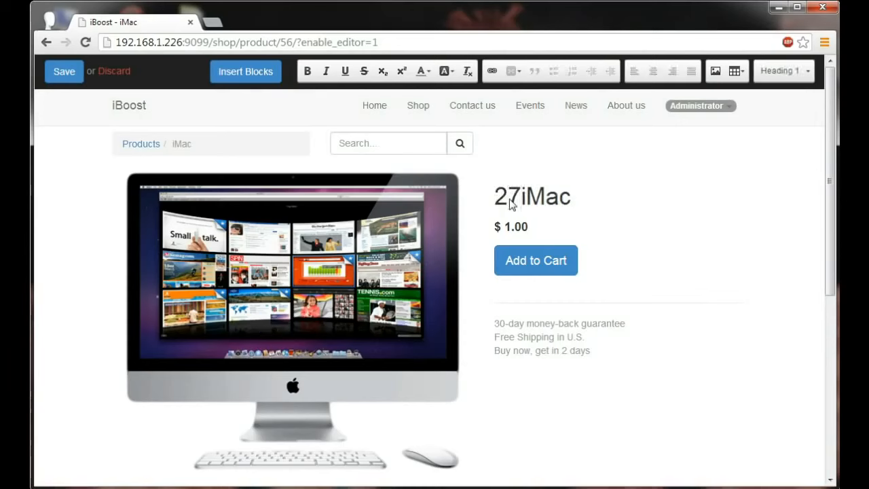
text(-inch)
click(515, 226)
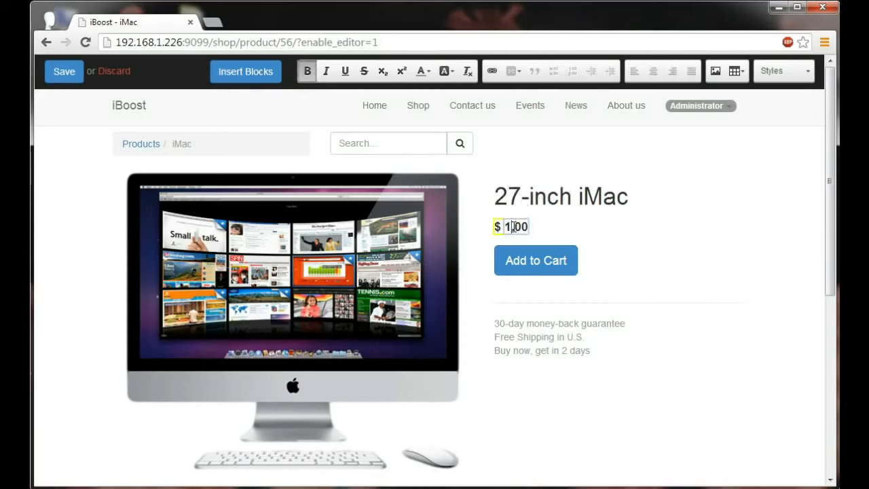
text(799)
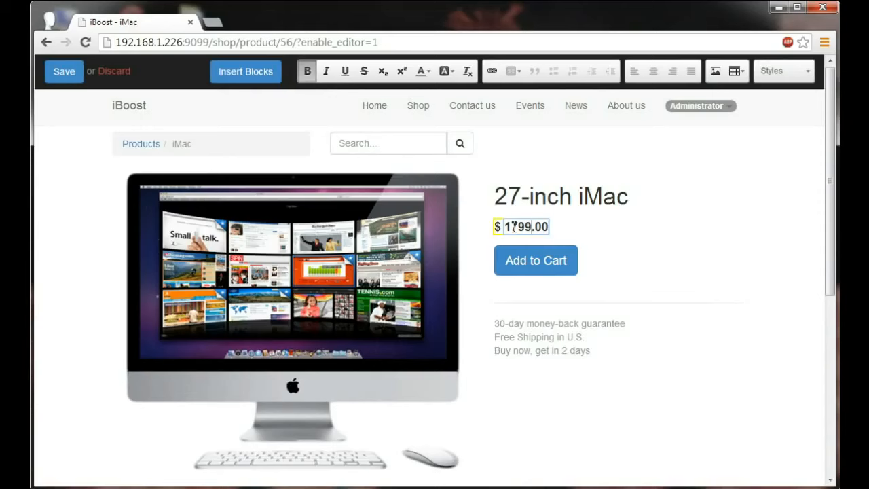
Insert a Text-Image block below the product image and details on the iMac page
click(250, 73)
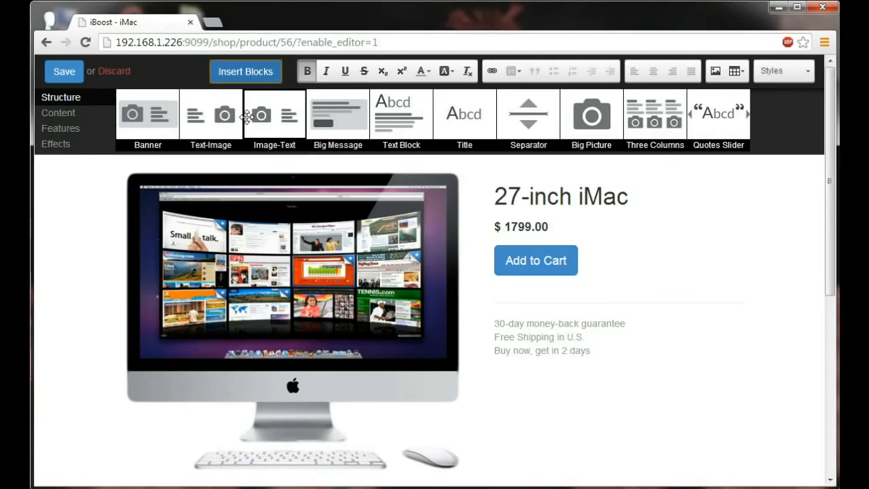
drag(219, 117, 312, 398)
scroll(311, 400, down, 2)
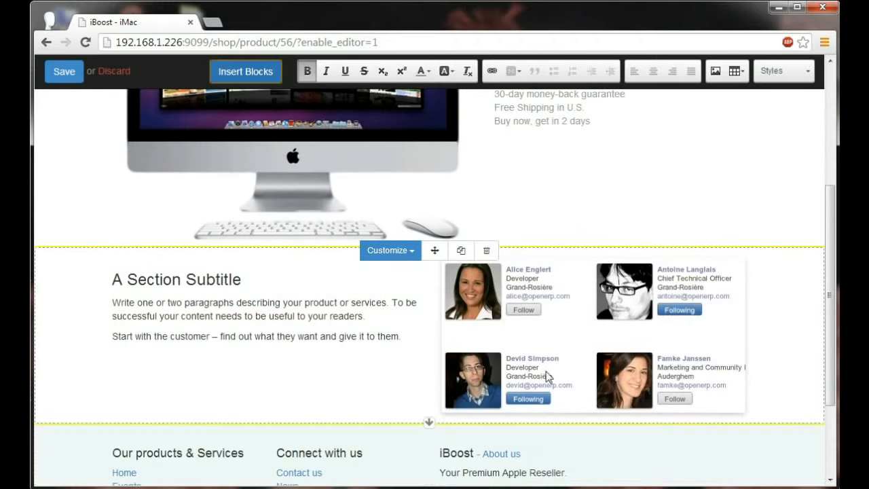
Replace the picture in the Text-Image block with the existing side-view image of the iMac
click(581, 337)
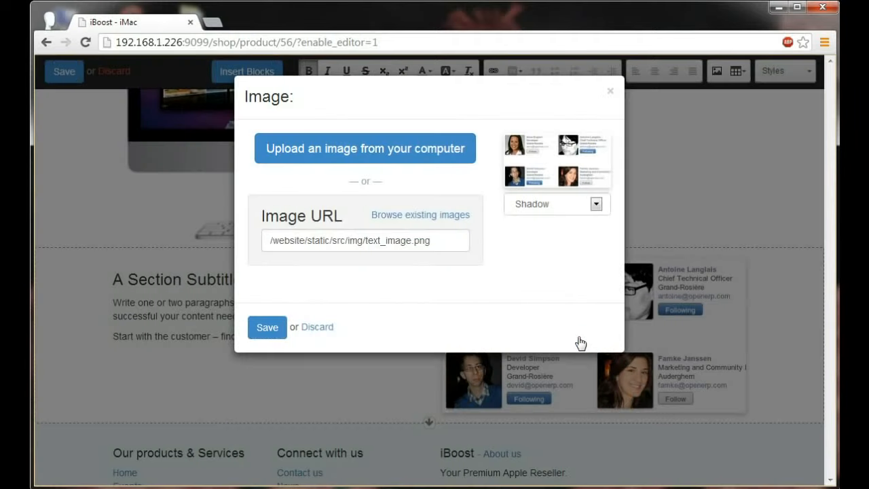
click(438, 218)
click(386, 266)
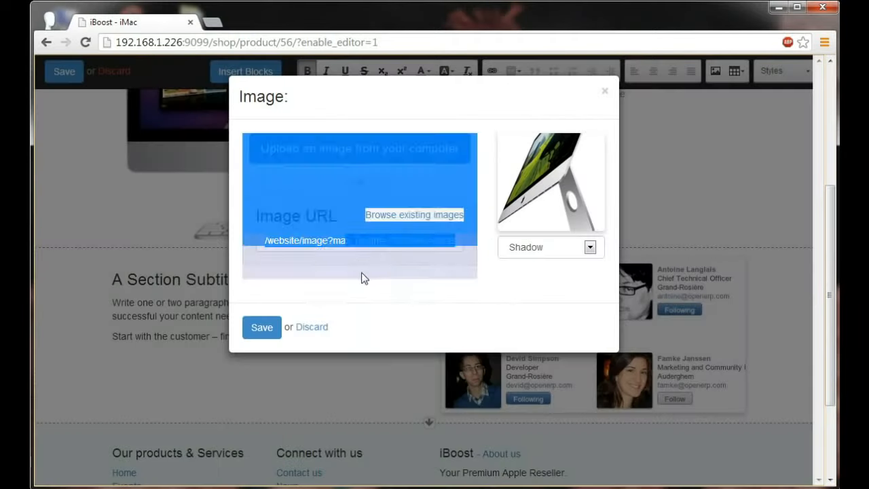
click(245, 329)
Delete the Text-Image block's body paragraphs and change its subtitle to "Performance and design."
click(401, 269)
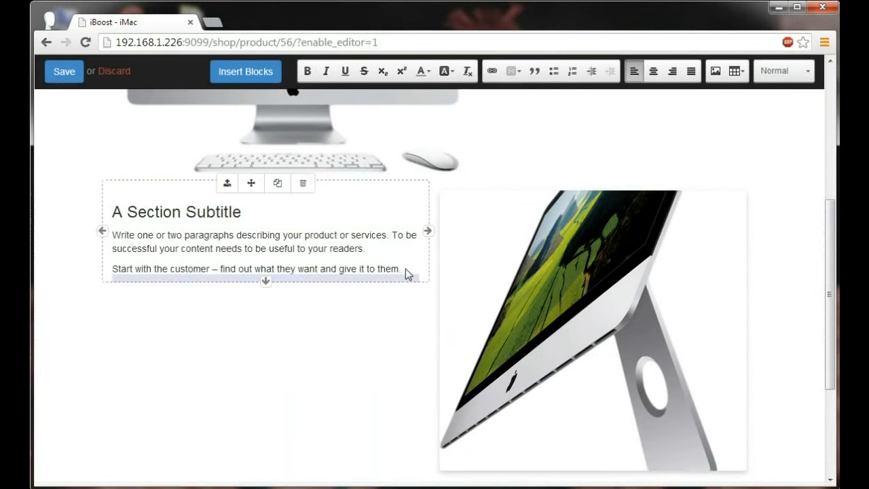
drag(404, 268, 112, 234)
key(BackSpace)
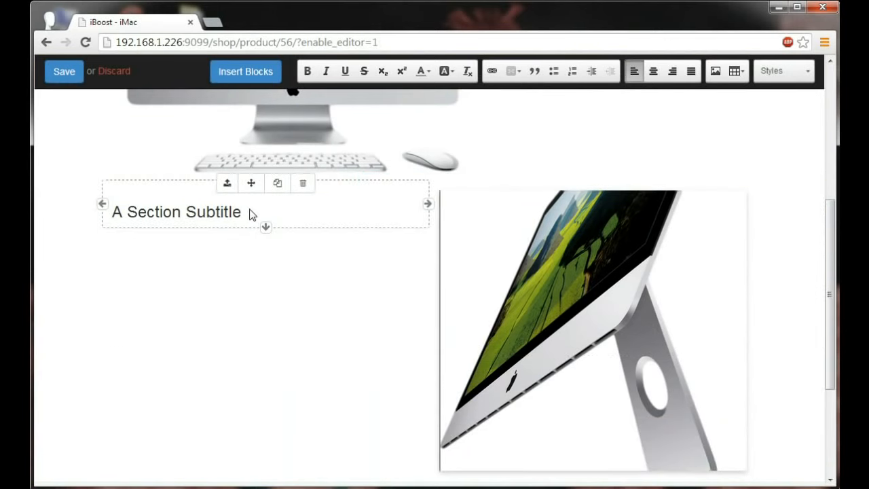
drag(242, 212, 227, 212)
drag(226, 213, 113, 213)
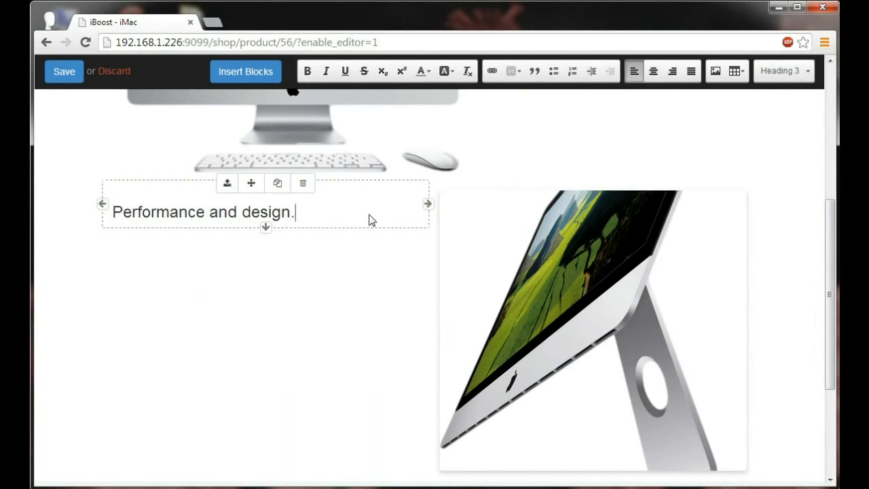
Insert a Big Picture block below the Text-Image section, showing the iMac with the Brave artwork
scroll(371, 219, up, 5)
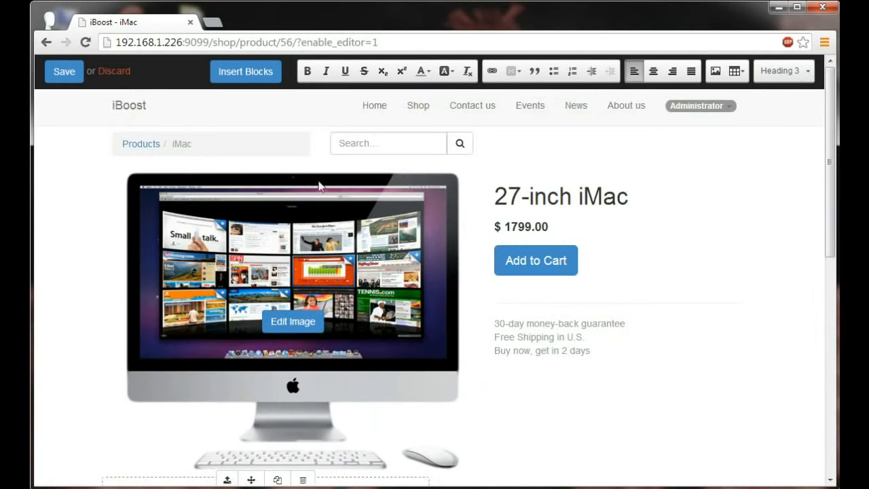
click(248, 72)
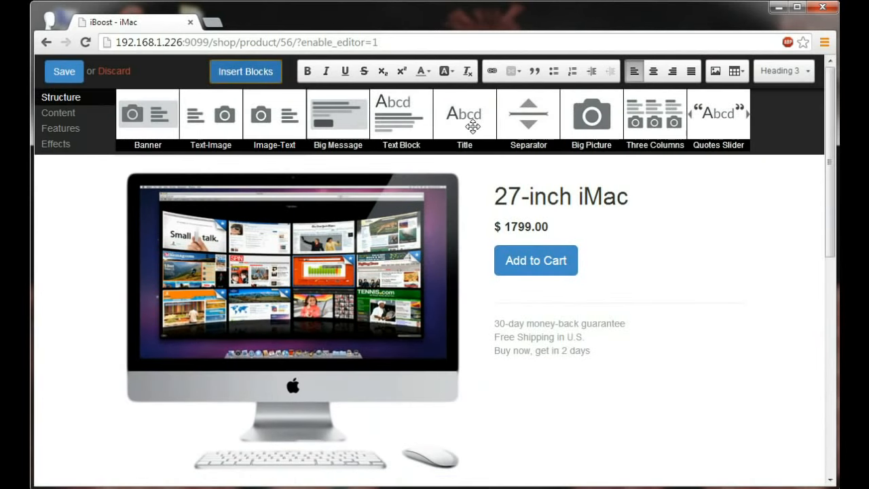
drag(582, 127, 408, 363)
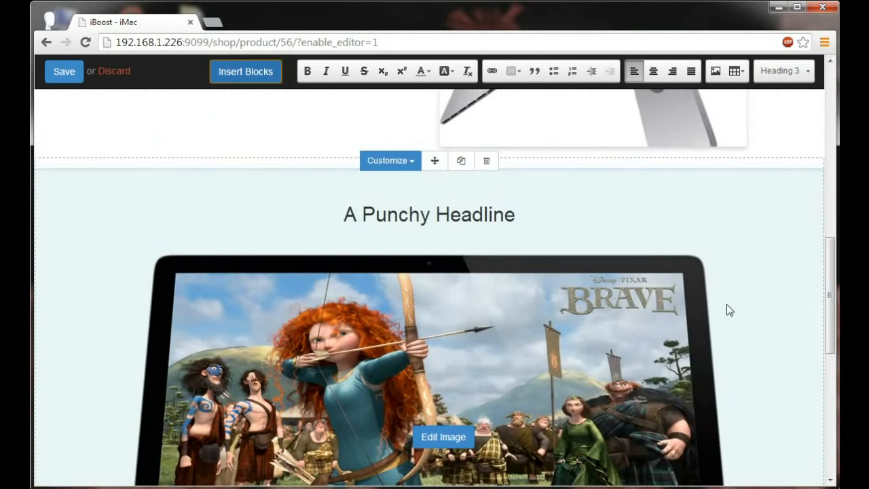
Delete the "A Punchy Headline" text from the Big Picture block
click(519, 219)
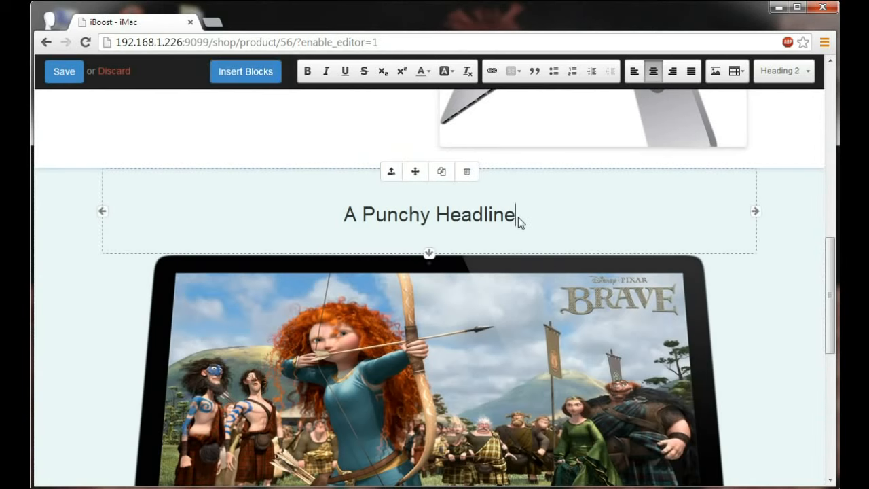
drag(507, 222, 346, 220)
key(BackSpace)
mouse_move(454, 223)
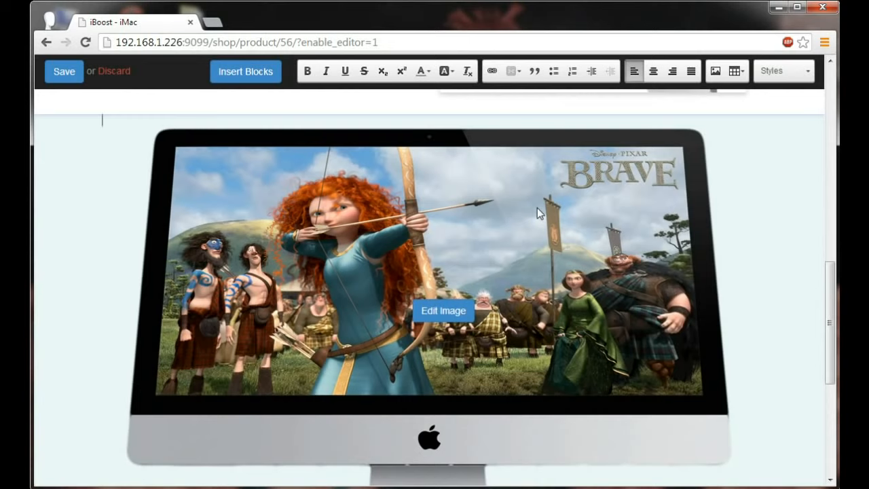
Insert the three-plan "Our Offers" comparison block from the Features blocks between the product details and the "Performance and design." section
scroll(538, 208, up, 1)
scroll(537, 213, up, 1)
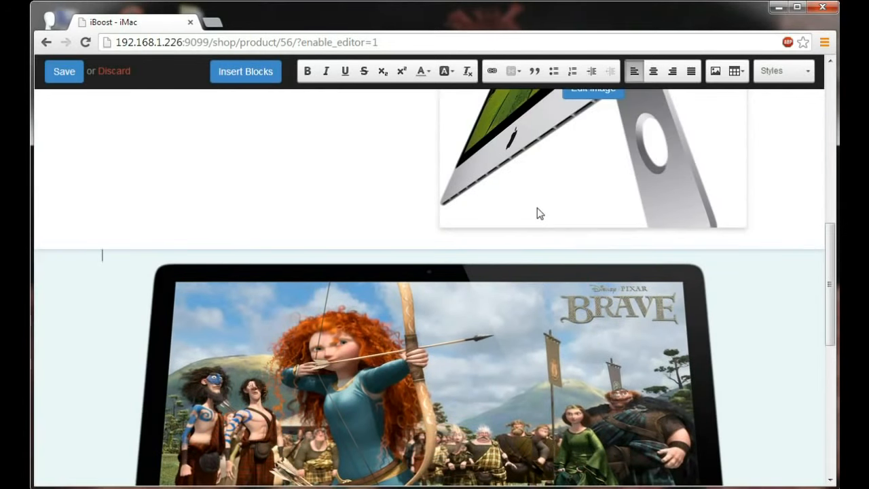
scroll(540, 214, up, 7)
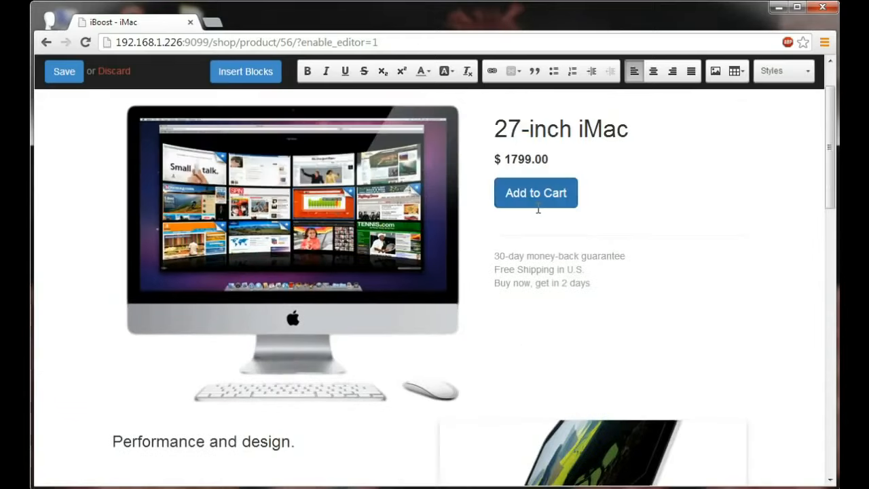
scroll(538, 208, up, 1)
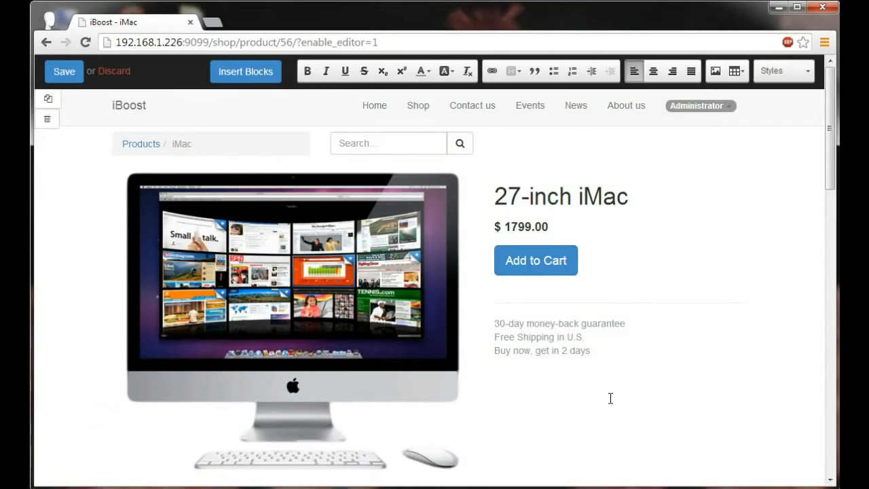
click(261, 72)
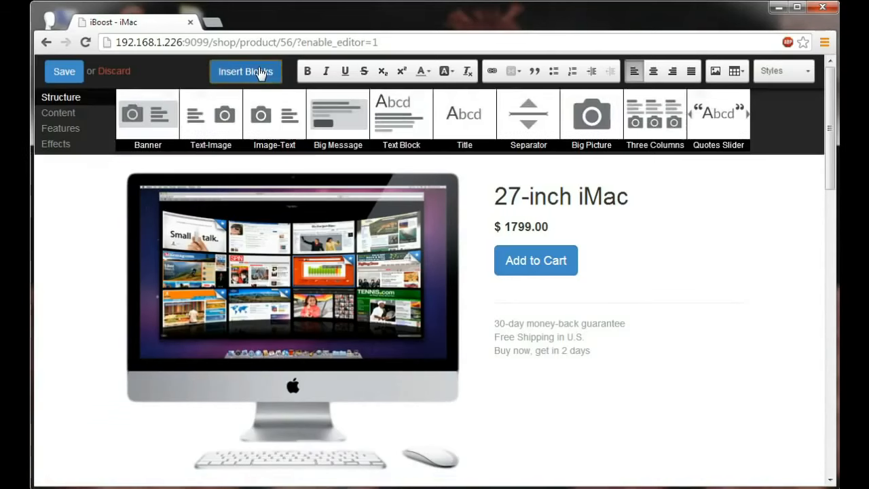
click(61, 128)
drag(274, 117, 399, 343)
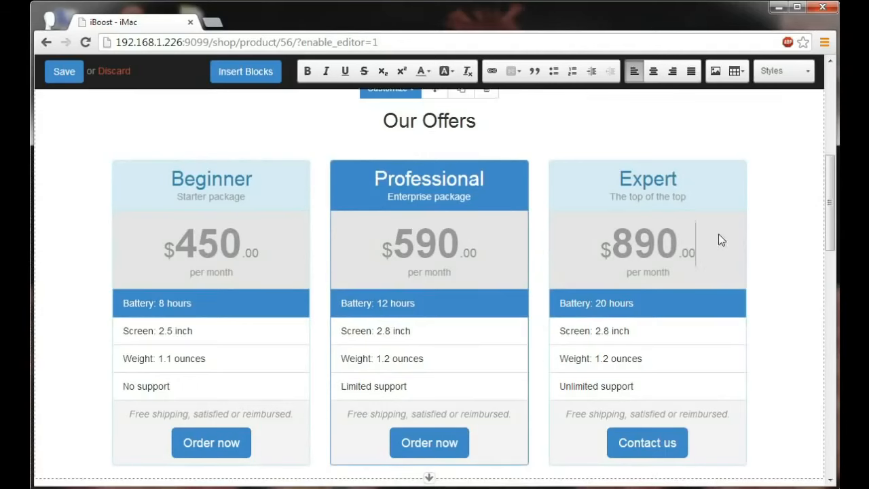
Delete the Expert column from the offers comparison and rename the Beginner column as "Home"
click(682, 182)
click(685, 165)
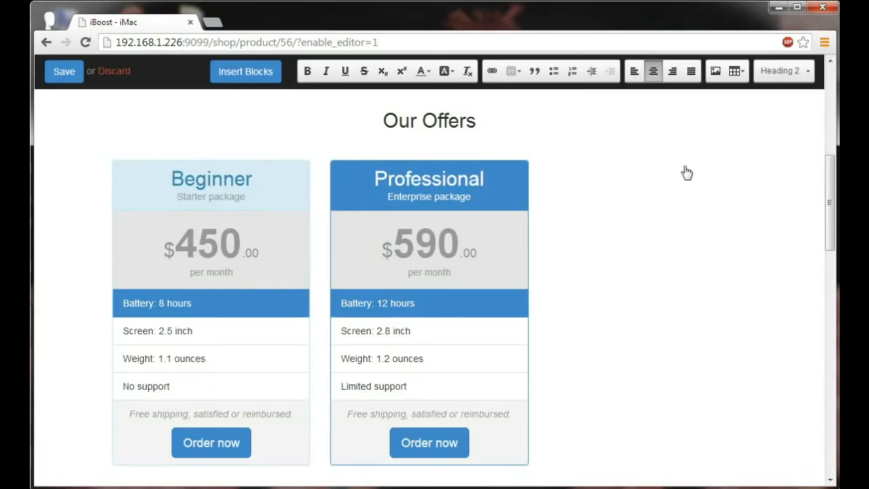
double_click(249, 184)
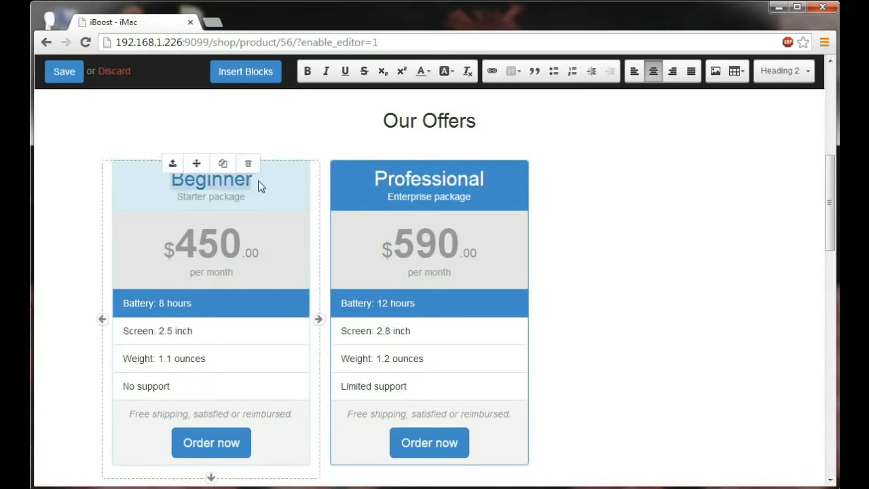
text(Home)
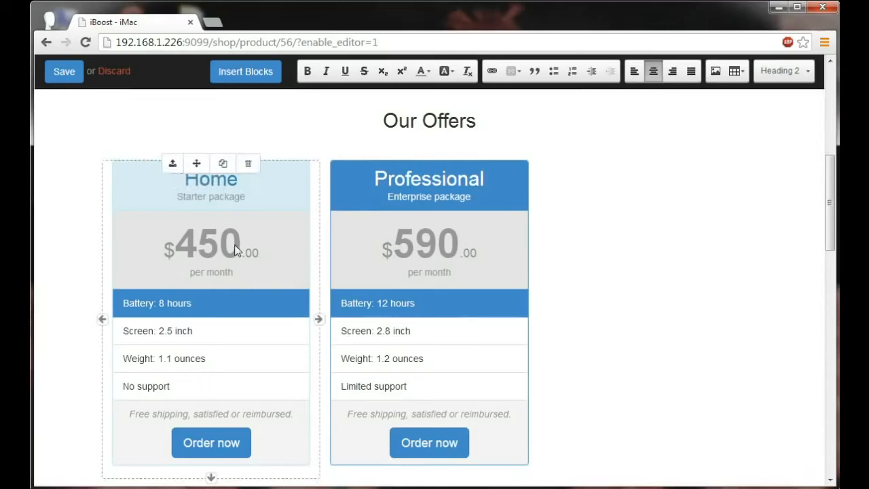
Set the Home offer's price to $1799.00 and the Professional offer's price to $1999.00
click(237, 249)
key(BackSpace)
key(BackSpace)
key(BackSpace)
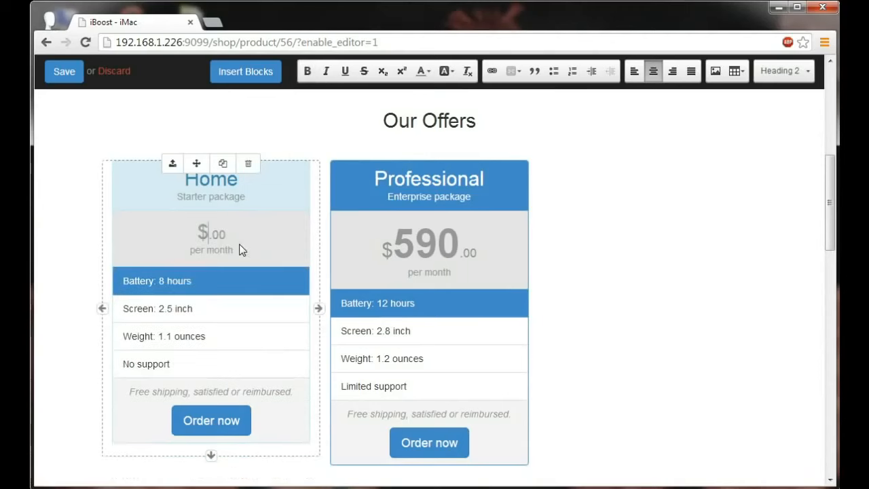
text(1799)
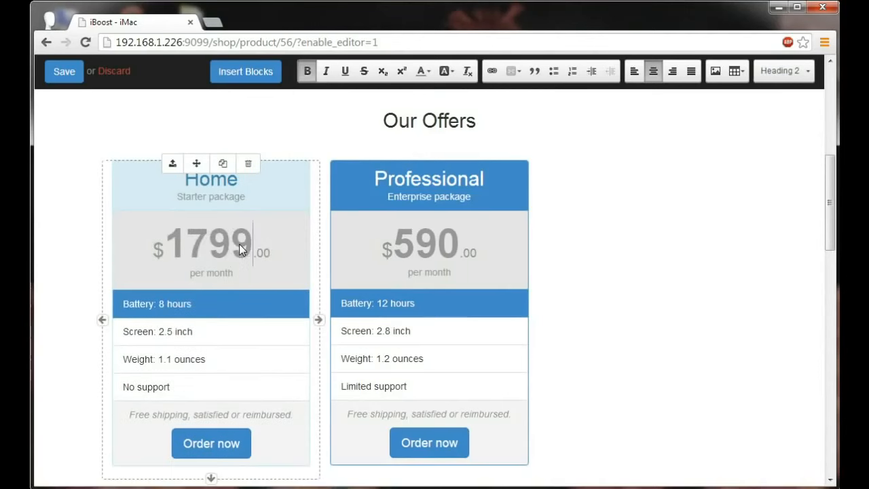
click(462, 251)
key(BackSpace)
key(BackSpace)
key(BackSpace)
text(1999)
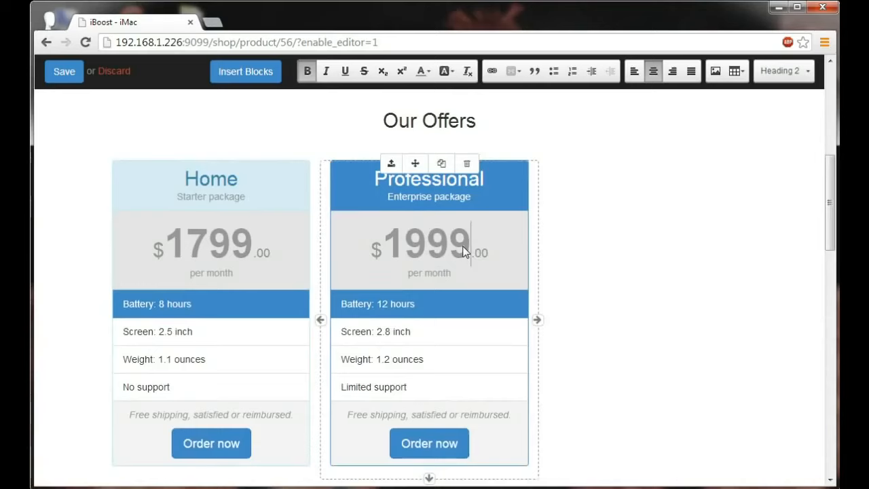
Remove the support line from both the Home and Professional offers
scroll(466, 251, down, 1)
click(225, 324)
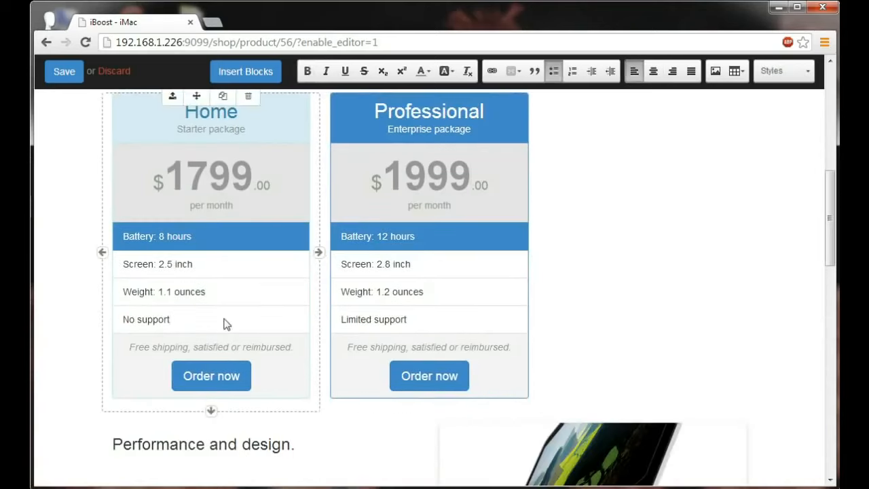
key(BackSpace)
key(BackSpace)
key(BackSpace)
key(BackSpace)
key(BackSpace)
key(BackSpace)
key(BackSpace)
key(BackSpace)
key(BackSpace)
key(BackSpace)
key(BackSpace)
triple_click(387, 315)
key(BackSpace)
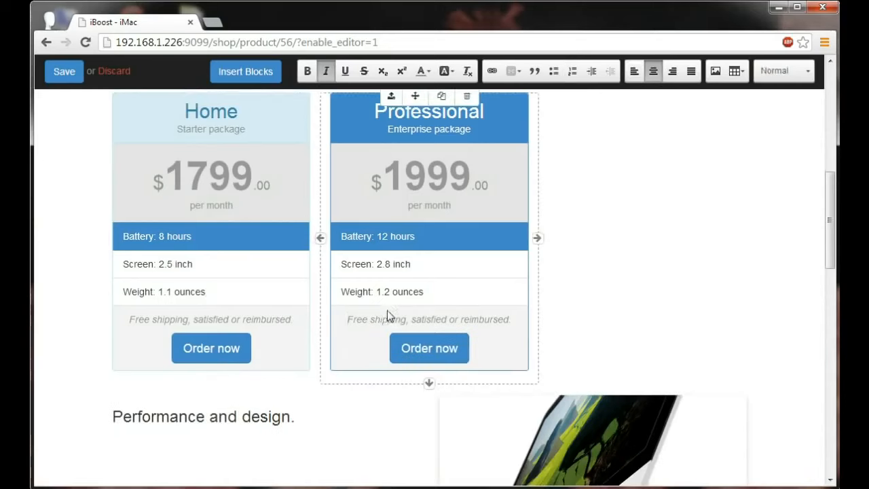
Add a "Graphics: Intel Iris Pro" line below the screen size in both the Home and Professional offers
click(221, 268)
key(Return)
text(Graphics: Intel Iris Pro)
key(ctrl+a)
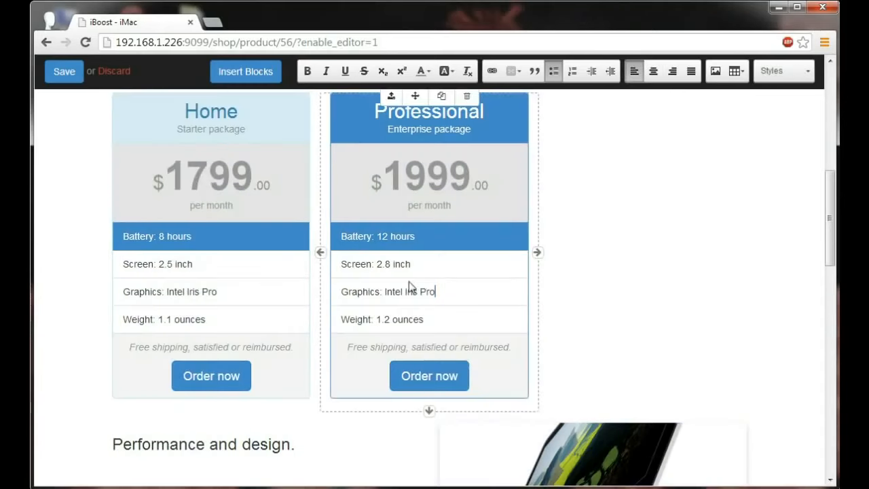
Change the Professional offer's graphics entry to "NVIDIA Geo Force"
key(BackSpace)
key(BackSpace)
key(BackSpace)
key(BackSpace)
key(BackSpace)
key(BackSpace)
key(BackSpace)
key(BackSpace)
key(BackSpace)
key(BackSpace)
key(BackSpace)
key(BackSpace)
key(BackSpace)
key(BackSpace)
text(NVIDIA Geo Force)
Save the 27-inch iMac page and publish the product
scroll(481, 278, down, 1)
scroll(483, 279, up, 2)
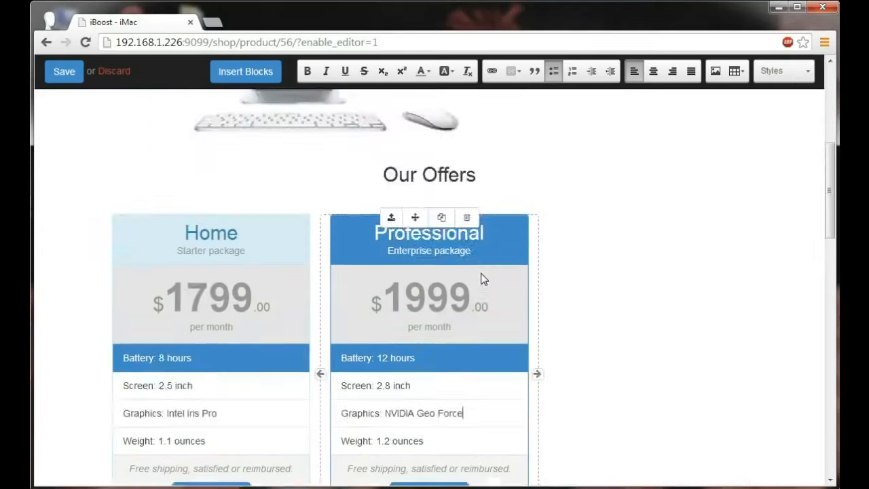
scroll(481, 278, up, 5)
click(76, 76)
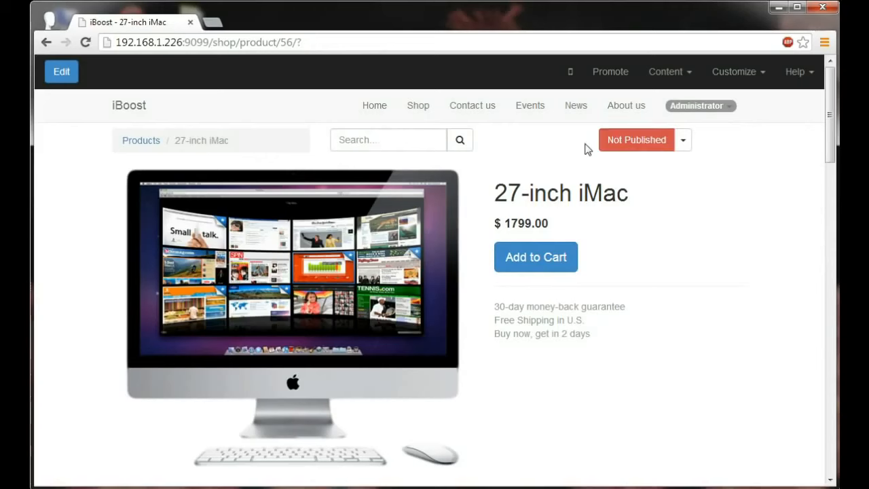
click(625, 149)
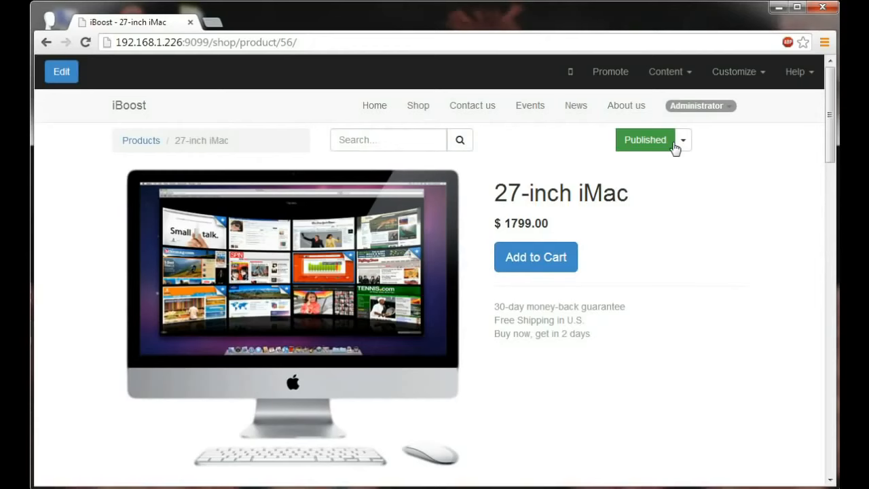
Preview the product page in its mobile version, checking the collapsible navigation menu, the offers and the image sections
click(571, 79)
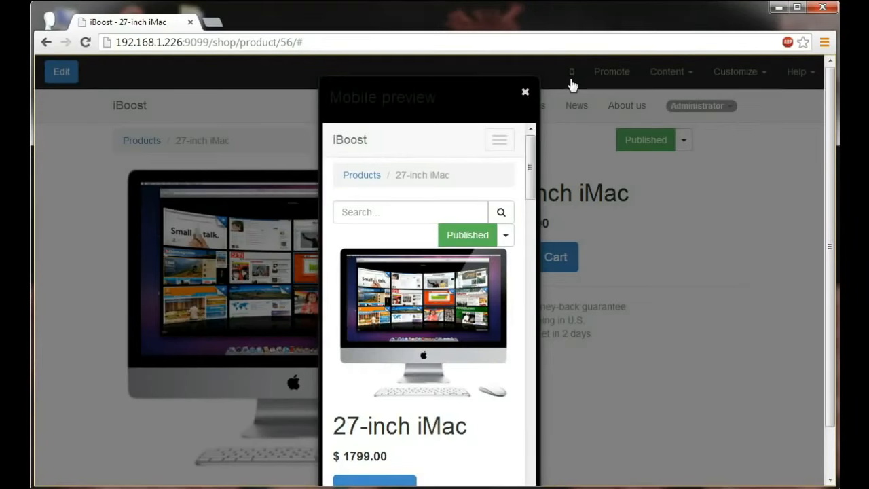
click(508, 143)
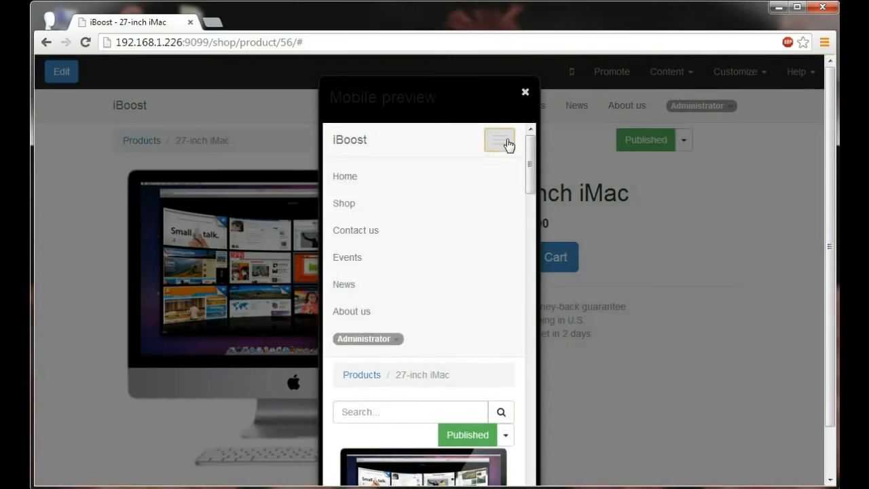
click(508, 143)
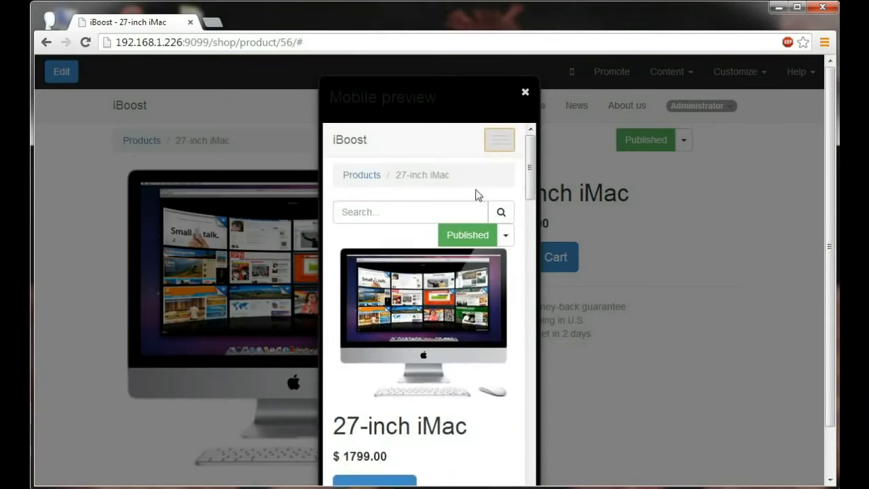
scroll(477, 195, down, 2)
scroll(477, 194, down, 2)
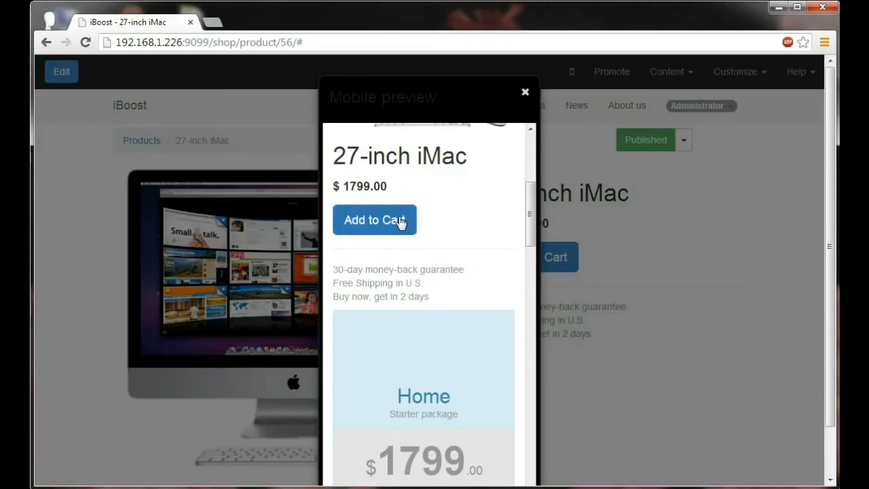
scroll(401, 221, down, 10)
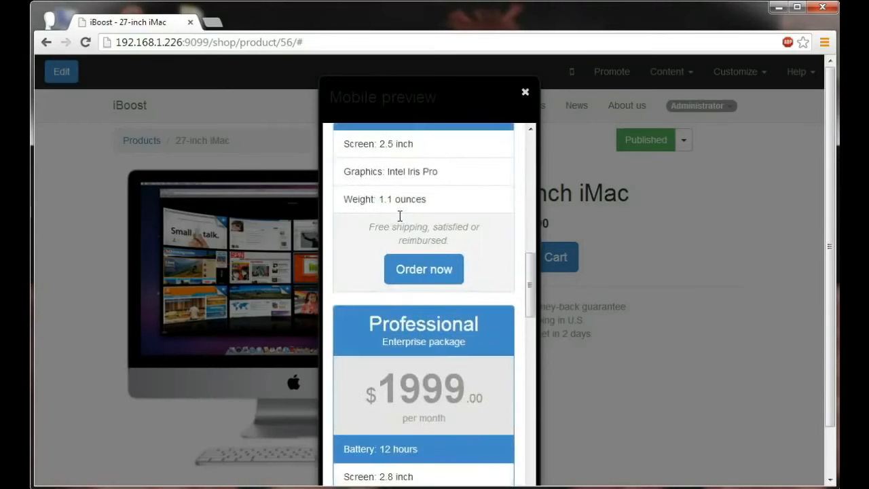
scroll(400, 221, down, 3)
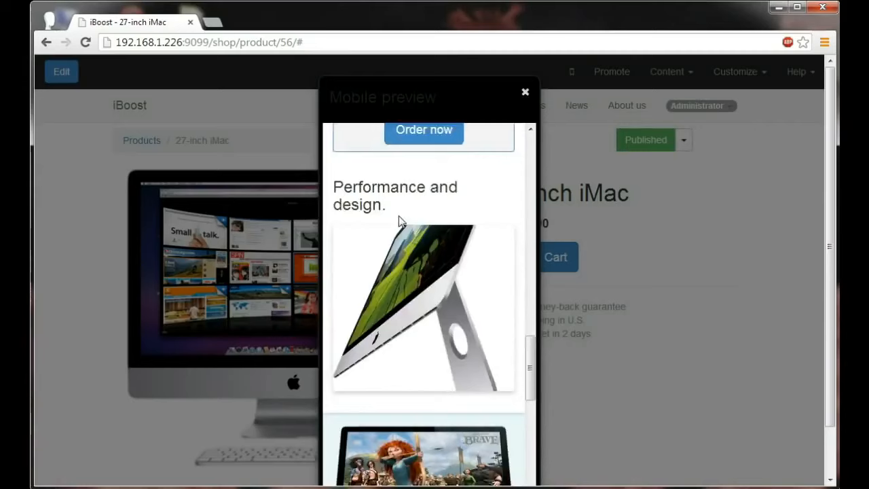
scroll(401, 221, down, 7)
scroll(401, 221, up, 10)
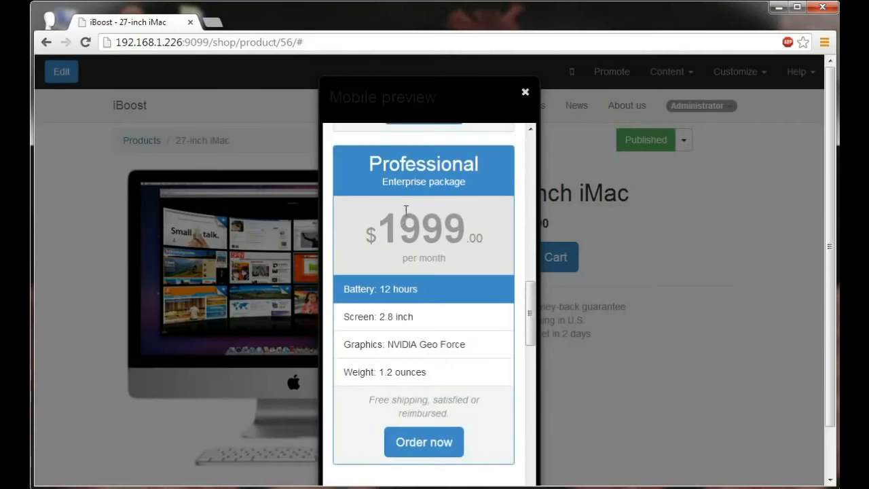
scroll(405, 211, up, 6)
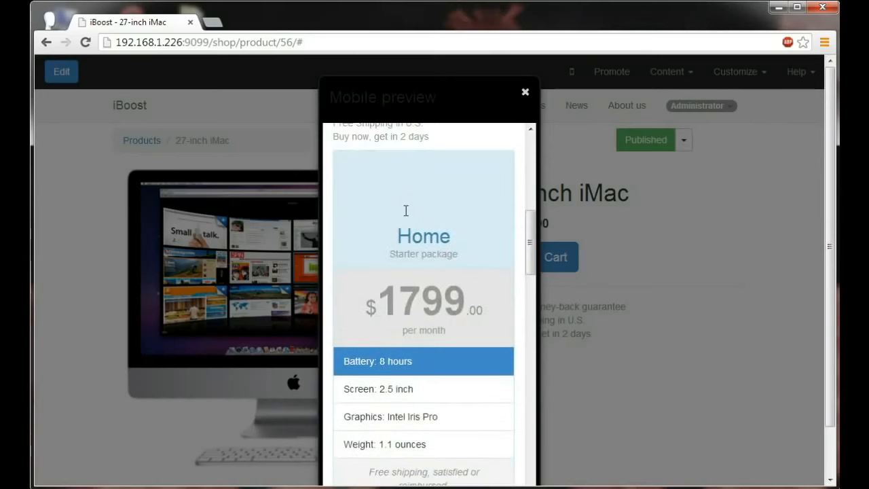
Close the mobile preview and open the Shop page for editing
scroll(406, 211, up, 1)
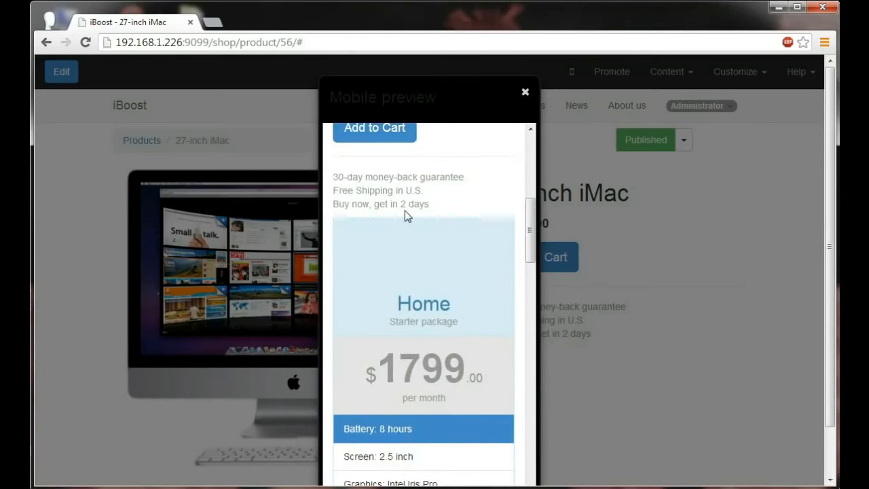
scroll(405, 210, up, 5)
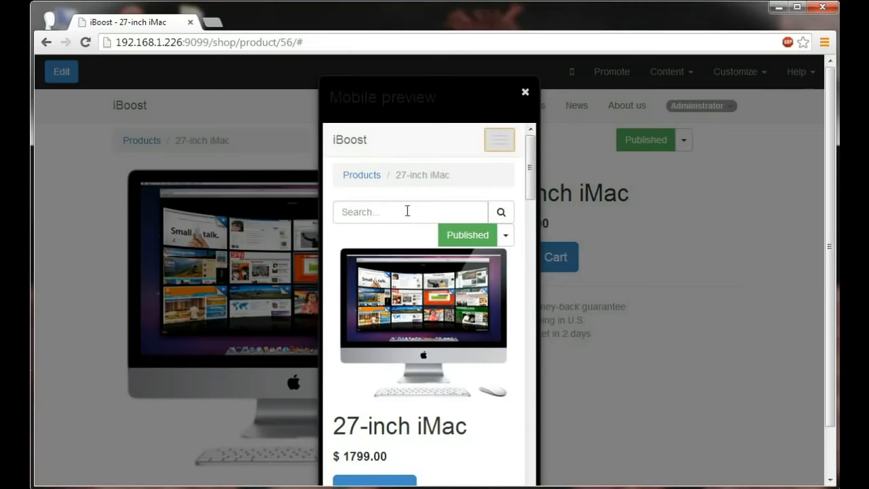
click(525, 93)
click(416, 109)
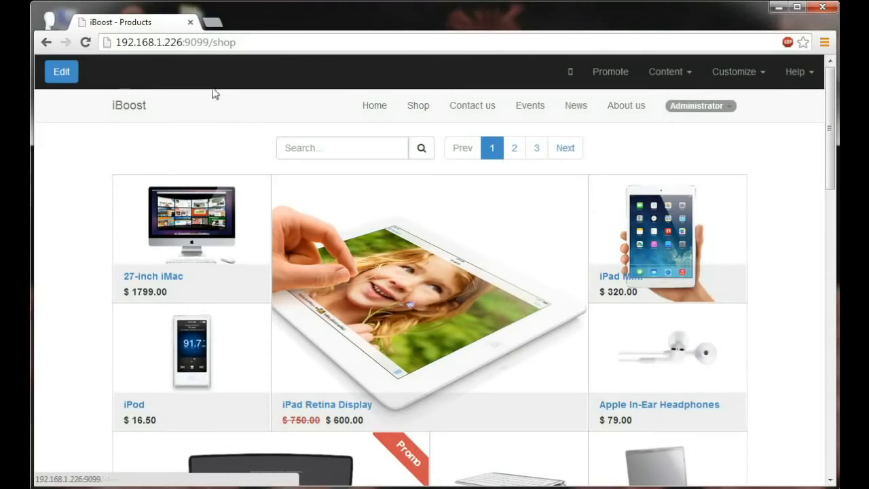
click(61, 72)
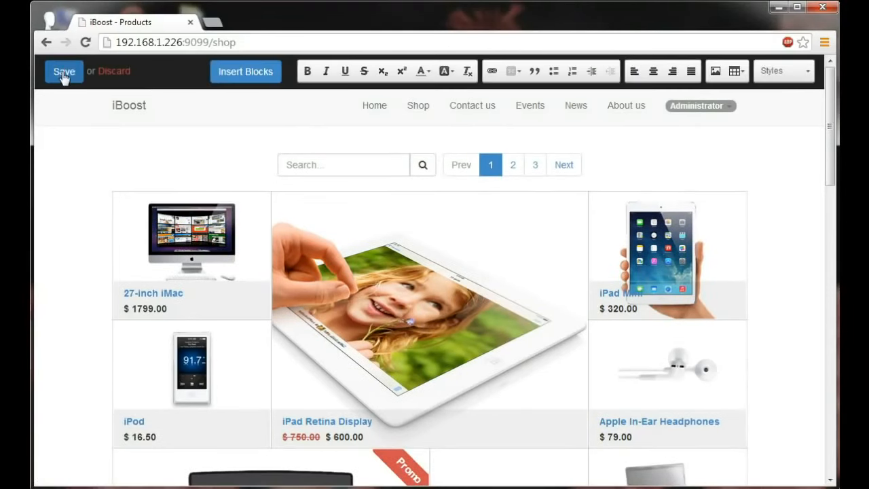
Rename the 27-inch iMac in the product grid as "21.5-inch iMac" and set its price to $1299.00
click(134, 291)
key(BackSpace)
text(1)
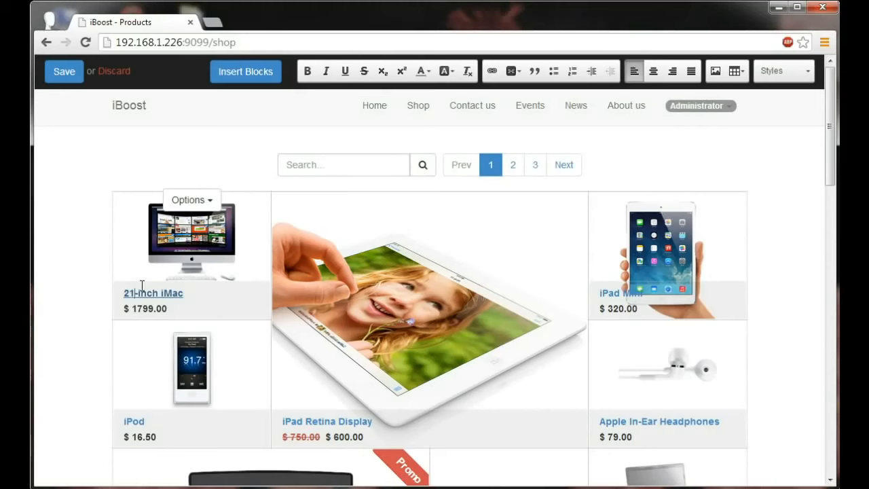
text(.5)
click(143, 309)
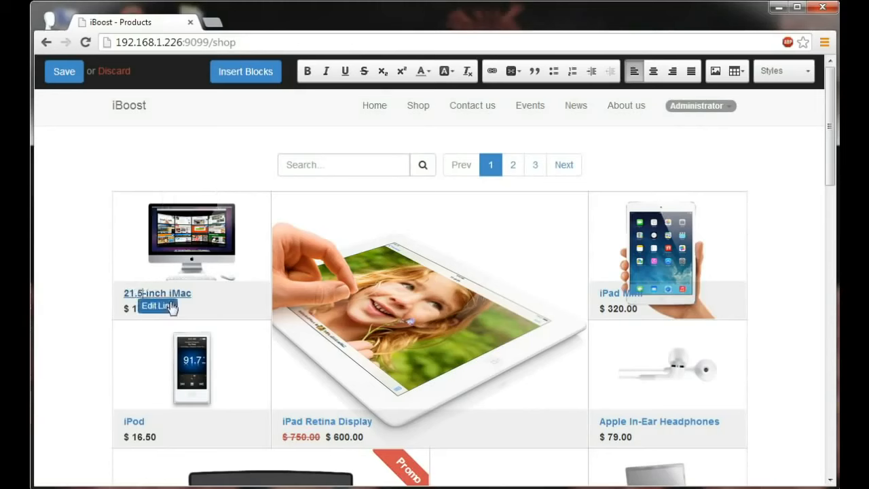
key(BackSpace)
text(299.00)
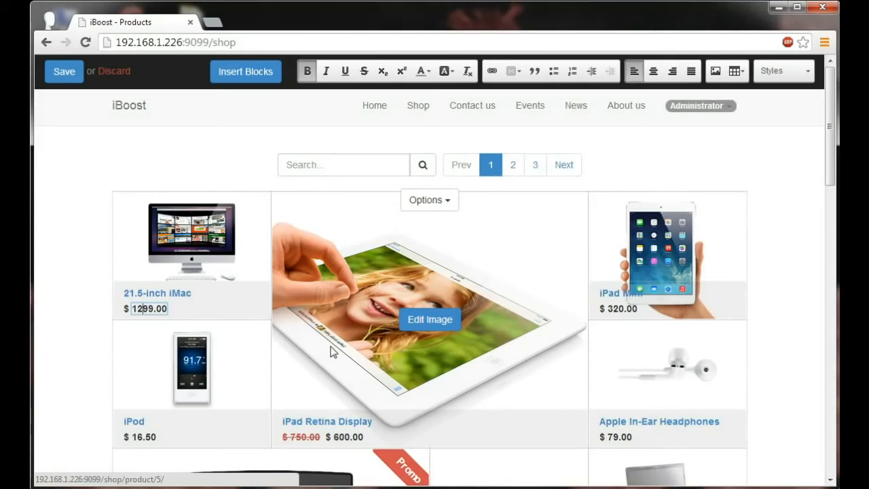
Enlarge the iMac's tile in the product grid to 3 by 3 cells and save the Shop page
click(139, 235)
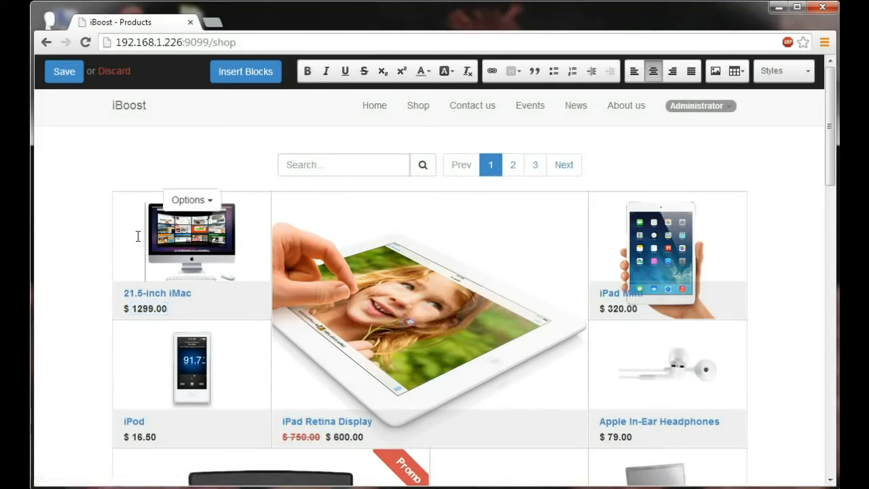
click(187, 200)
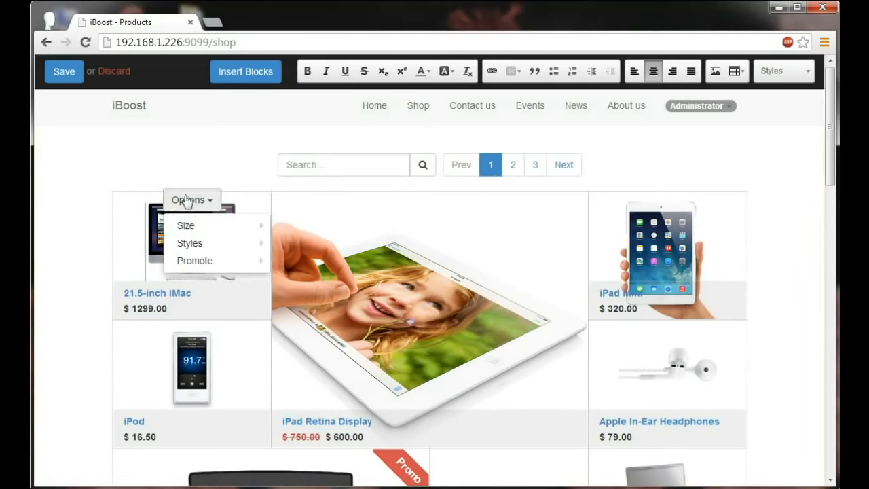
mouse_move(200, 229)
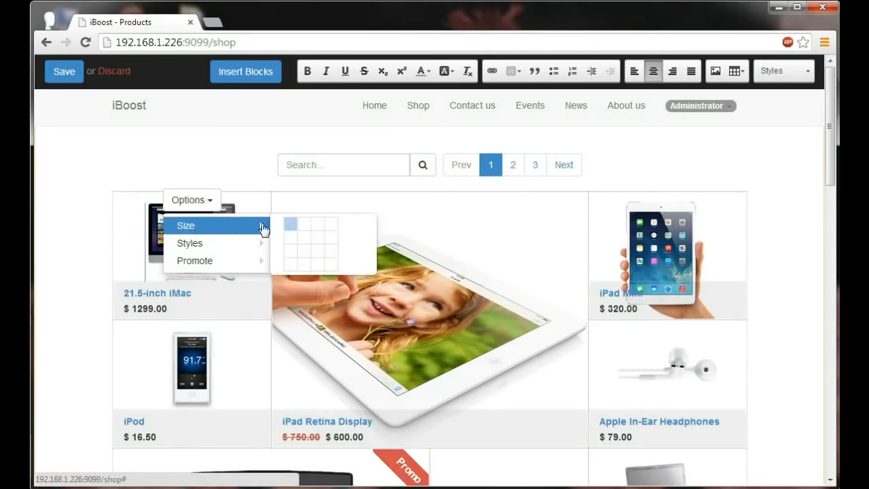
click(319, 256)
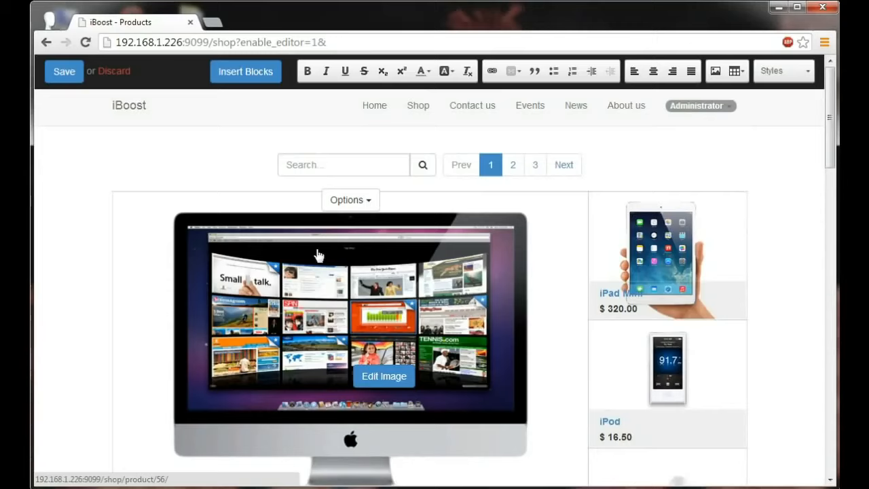
scroll(317, 255, down, 1)
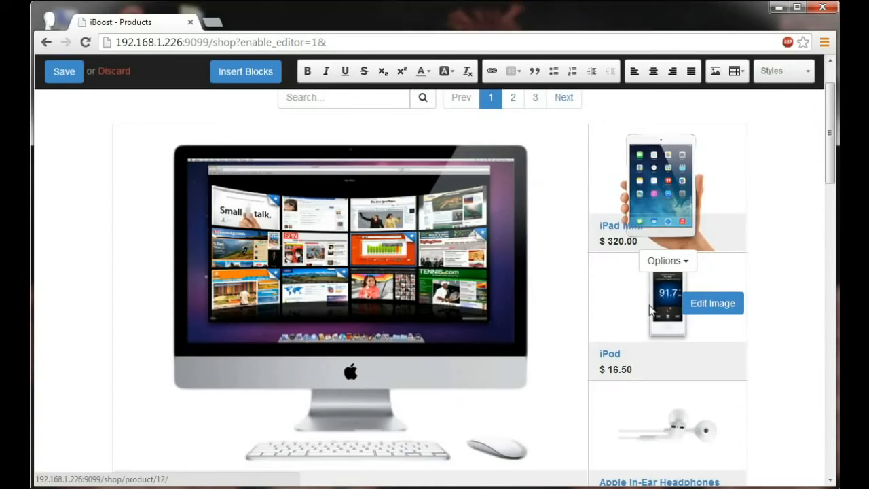
scroll(651, 310, up, 1)
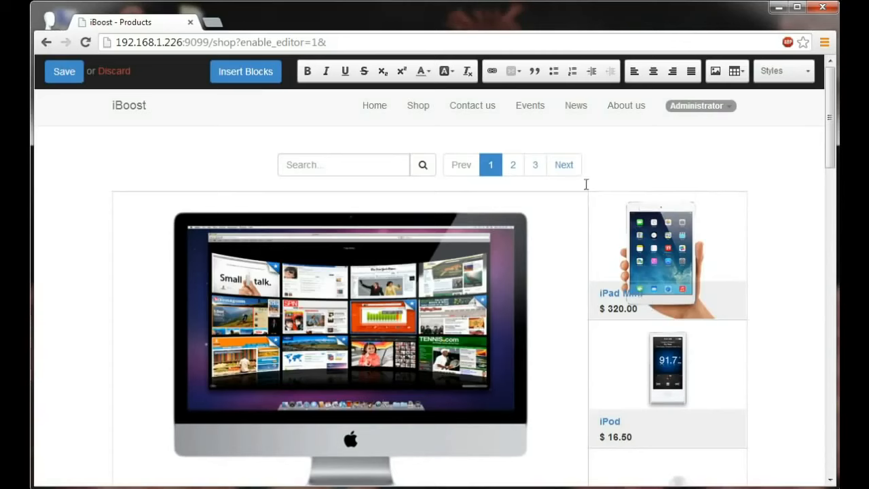
click(58, 76)
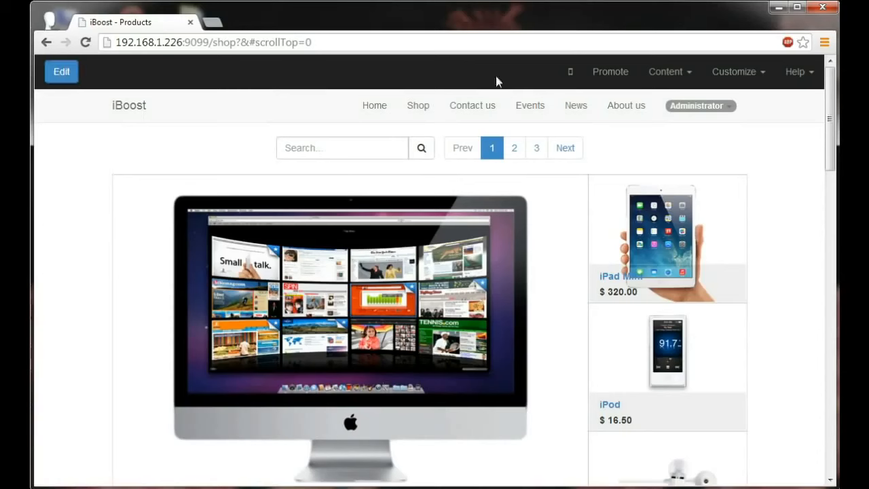
Enable Product Categories on the Shop page, check the Processor AMD 8-Core product from the processor category, and return to the shop
click(738, 72)
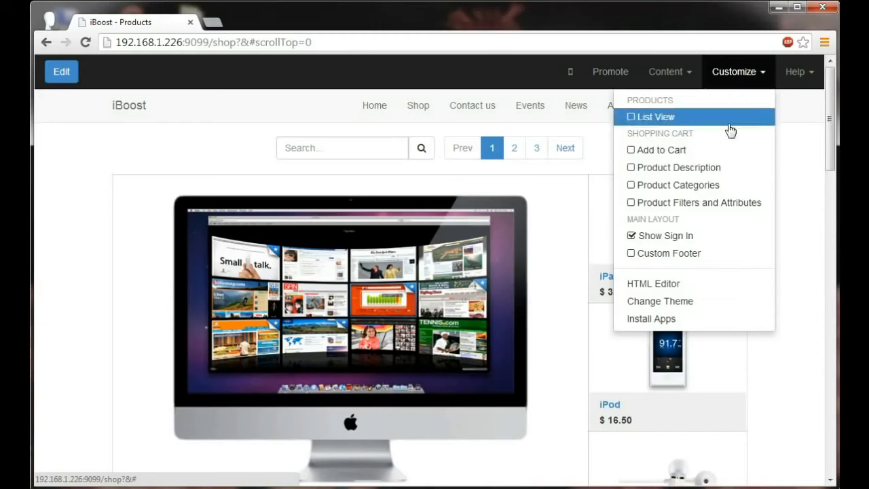
click(632, 186)
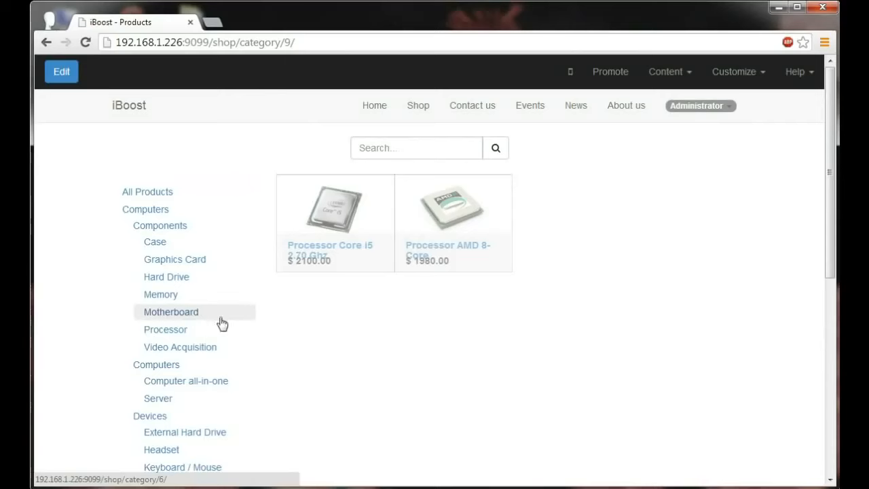
click(429, 229)
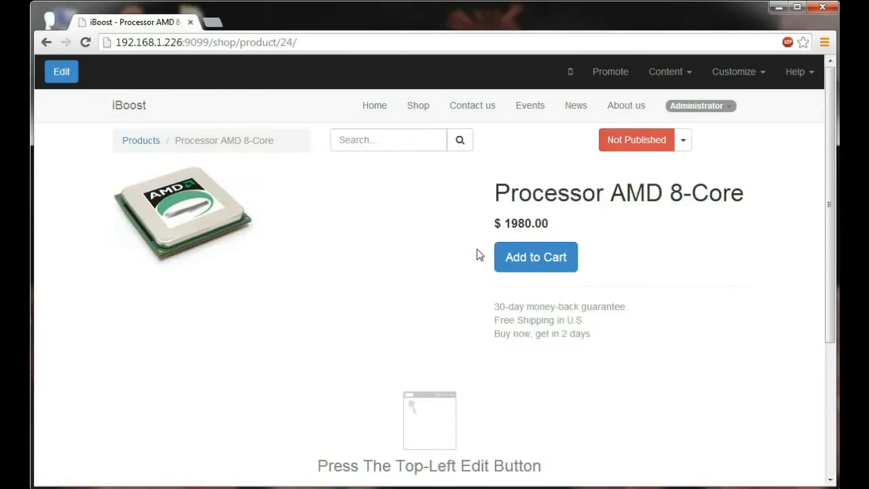
click(418, 107)
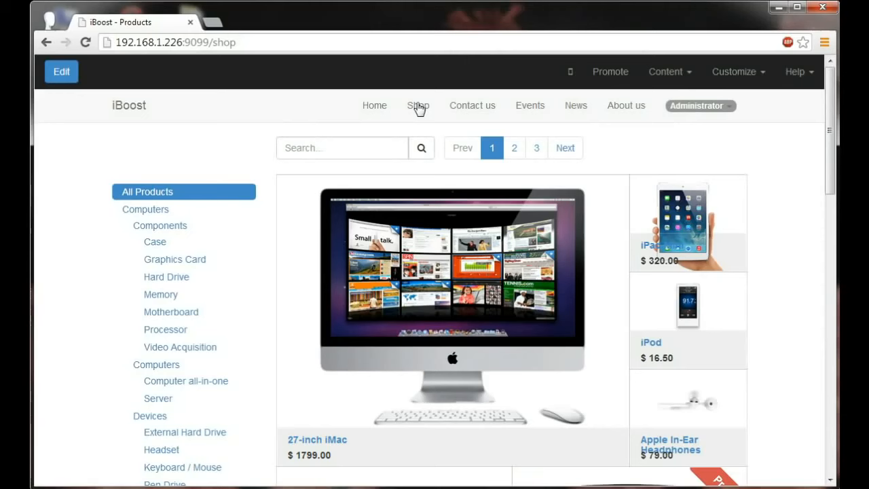
Switch the shop's products to List View and enable Product Description
click(736, 76)
click(652, 118)
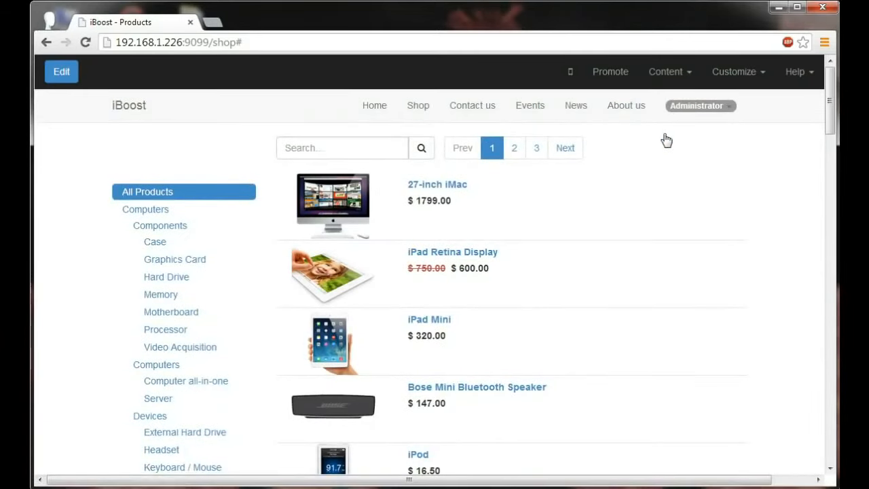
click(731, 80)
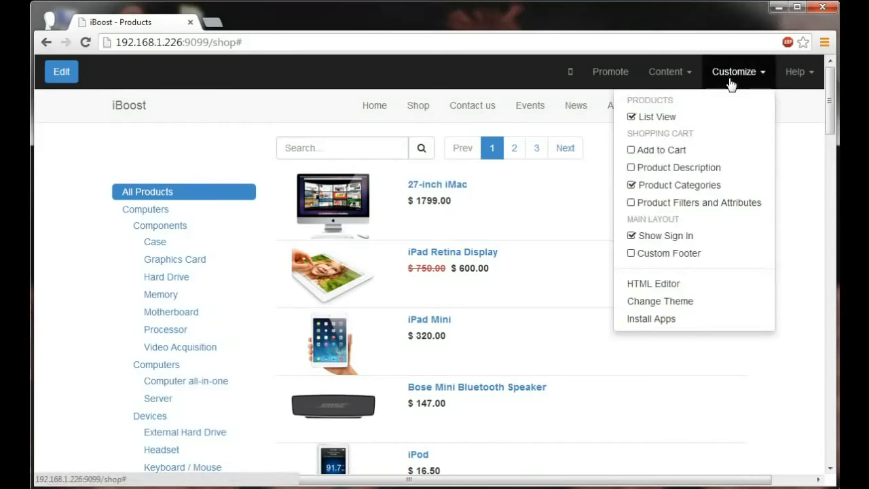
click(703, 168)
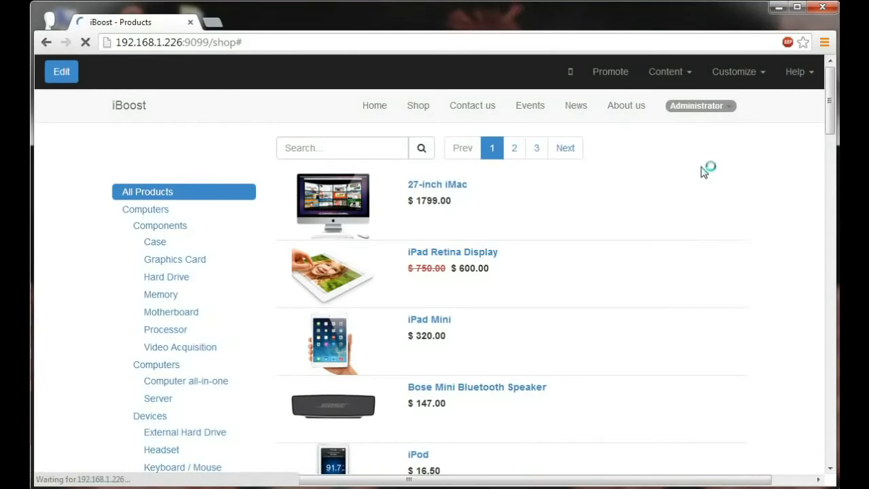
Turn off List View to show the shop's products as a grid with their descriptions
click(739, 80)
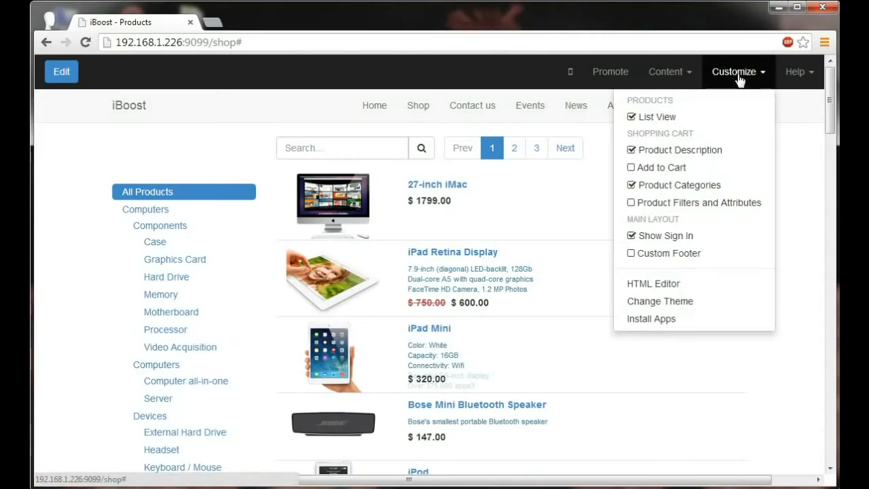
click(658, 118)
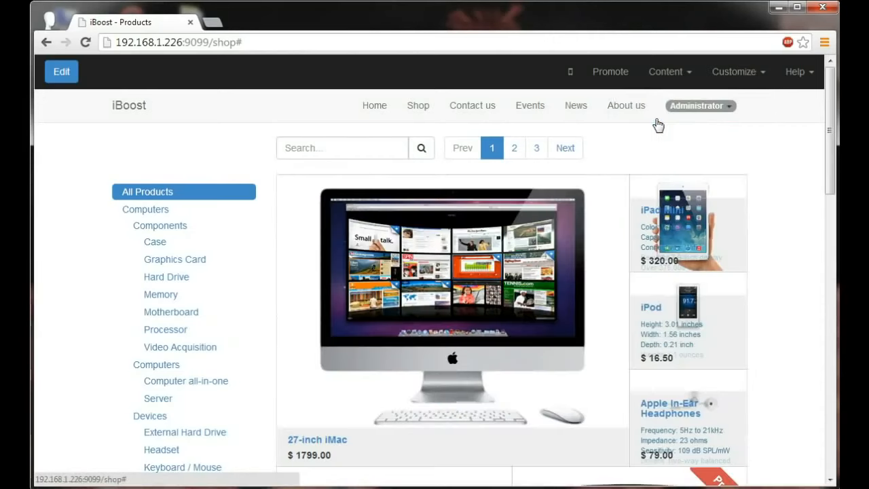
scroll(651, 142, down, 1)
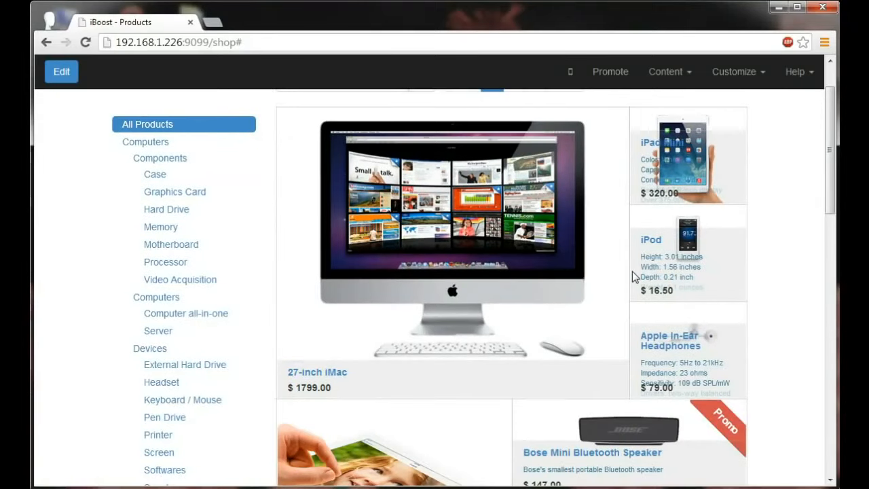
Add the 27-inch iMac to the cart from its product page and raise its quantity to 7
click(512, 222)
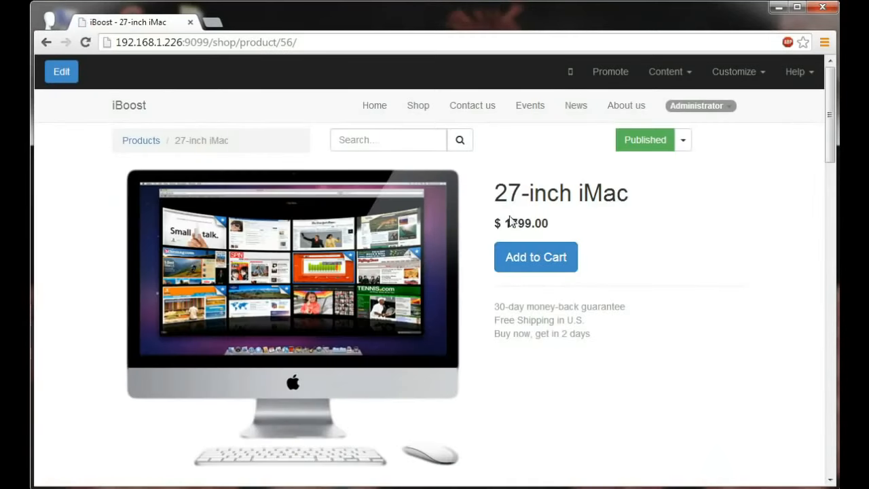
click(535, 259)
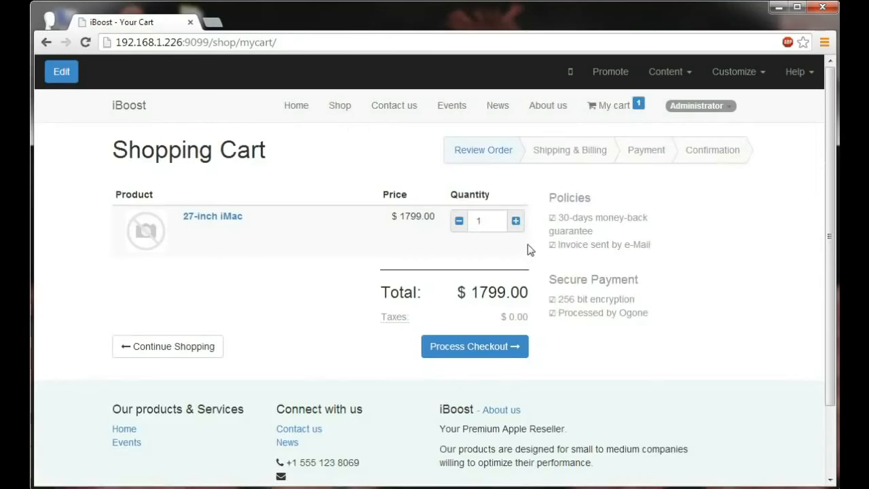
click(516, 222)
click(516, 221)
click(516, 222)
click(516, 221)
click(517, 222)
click(516, 221)
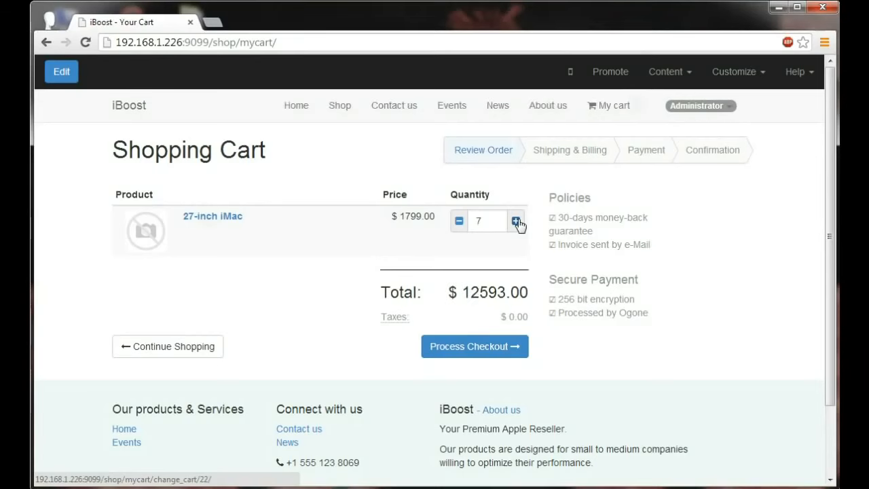